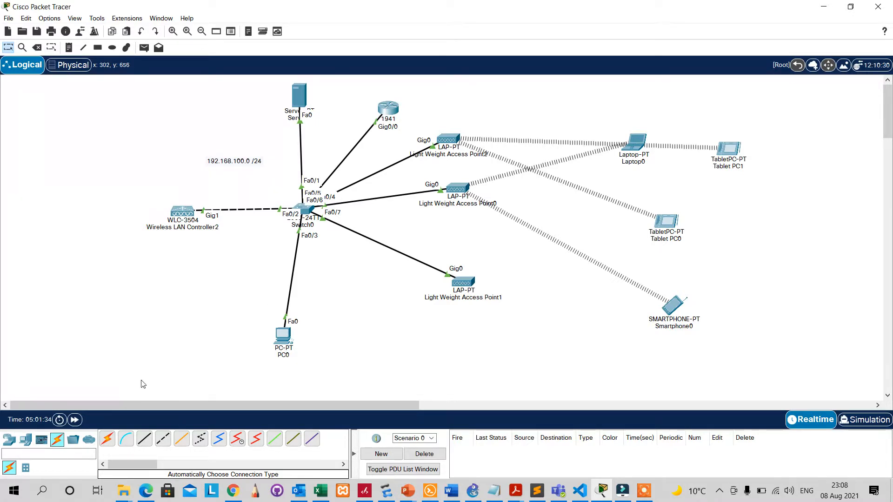
Switch the device-type selector away from Network Devices to reach the End Devices list.
{"action": "left_click", "coordinate": [10, 440]}
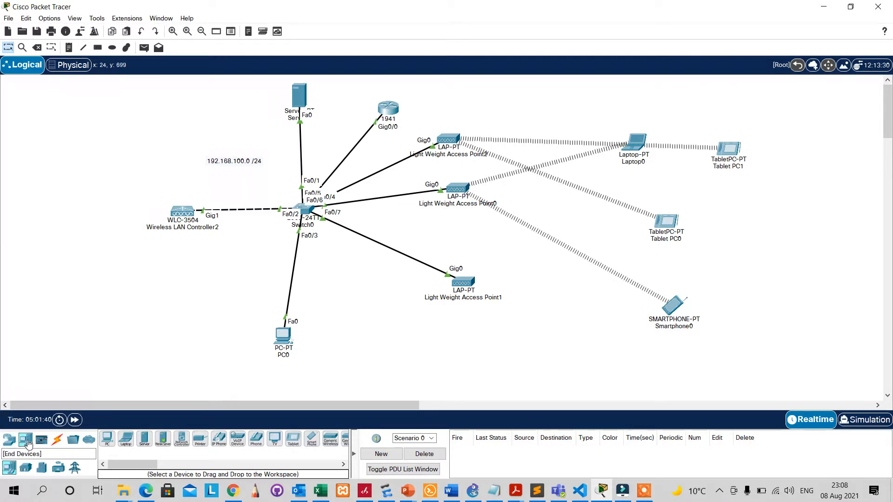
Place a Network Controller above PC0, auto-connect it to Switch0, and open its window.
{"action": "left_click", "coordinate": [26, 442]}
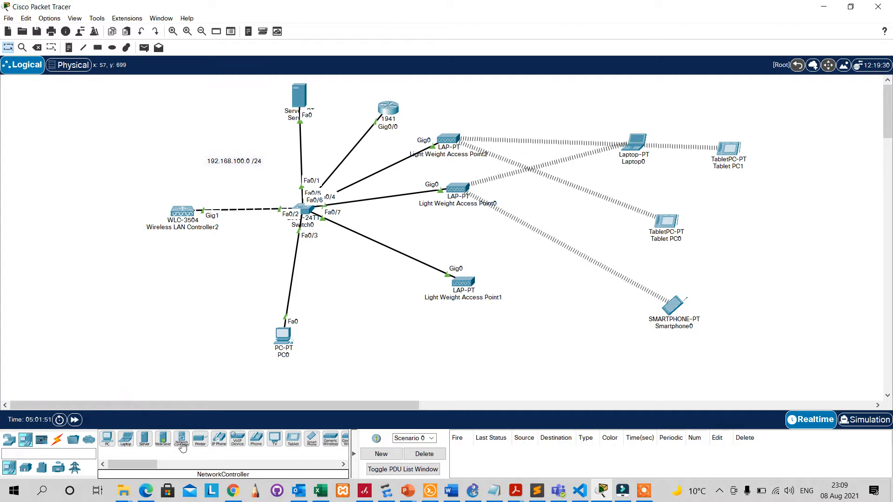
{"action": "left_click_drag", "start_coordinate": [182, 447], "coordinate": [205, 281]}
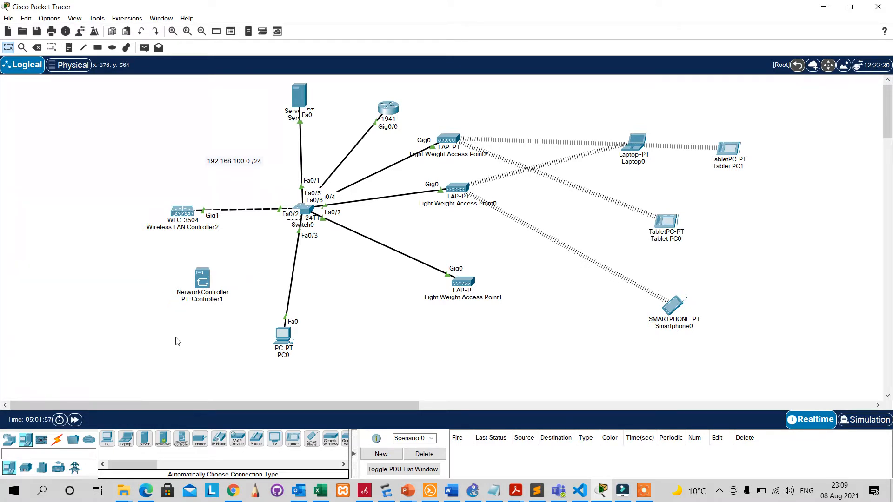
{"action": "left_click", "coordinate": [58, 444]}
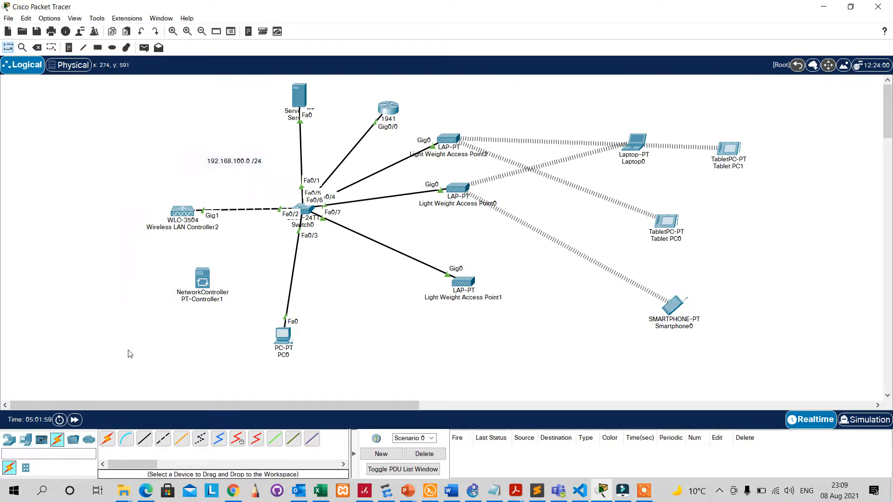
{"action": "left_click", "coordinate": [108, 440]}
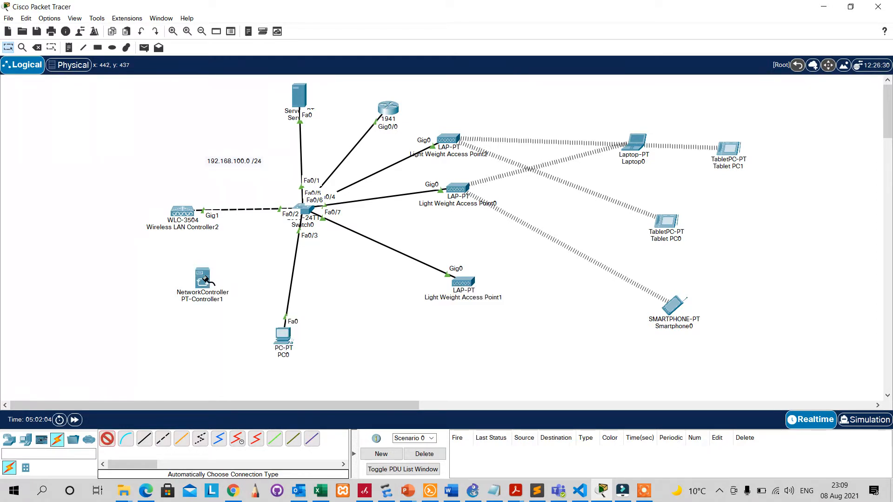
{"action": "left_click", "coordinate": [206, 279]}
{"action": "left_click", "coordinate": [305, 209]}
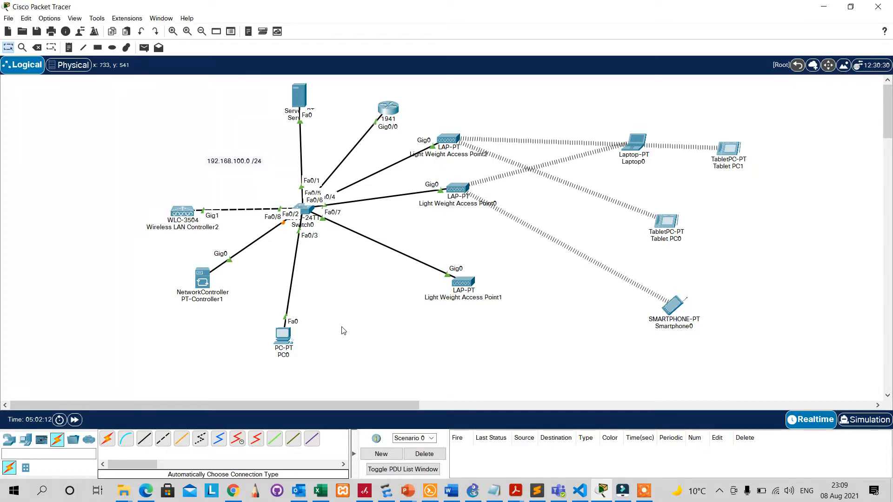
{"action": "left_click", "coordinate": [203, 281]}
{"action": "left_click_drag", "start_coordinate": [411, 89], "coordinate": [552, 104]}
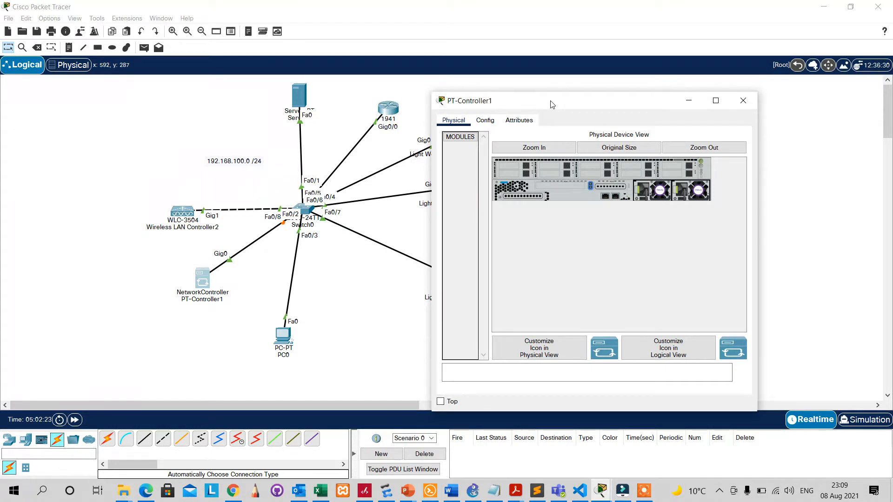
Show PT-Controller1's Config settings and select the GigabitEthernet0 interface.
{"action": "left_click", "coordinate": [485, 122]}
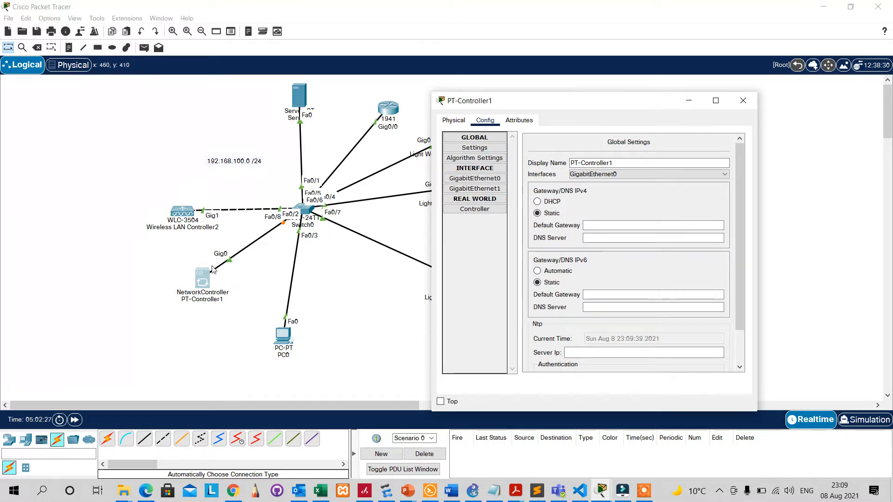
{"action": "left_click", "coordinate": [253, 281]}
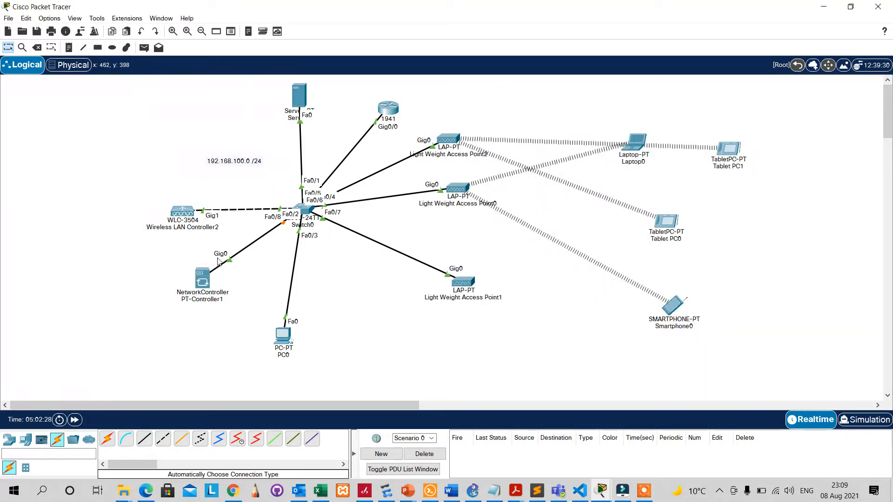
{"action": "left_click", "coordinate": [203, 279]}
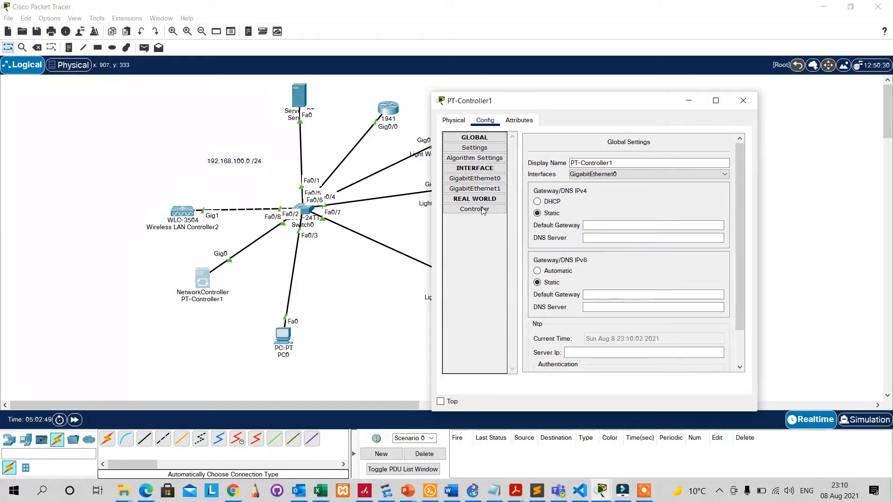
{"action": "left_click", "coordinate": [494, 179]}
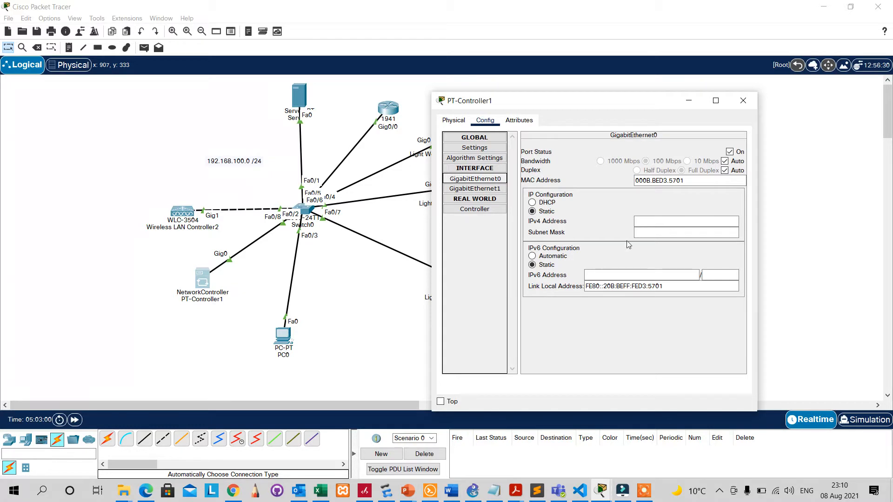
Give GigabitEthernet0 IPv4 192.168.100.253 with mask 255.255.255.0, replacing the conflicting 192.168.100.11.
{"action": "left_click", "coordinate": [643, 222]}
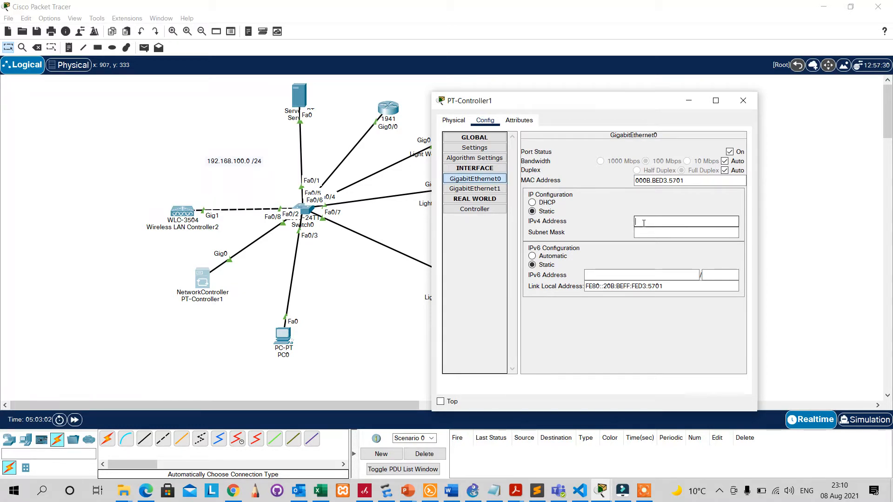
{"action": "type", "text": "192."}
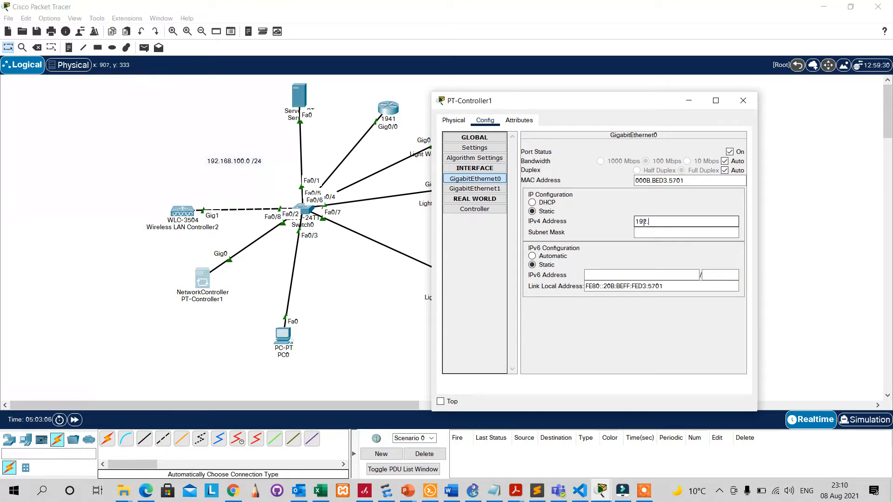
{"action": "type", "text": "168."}
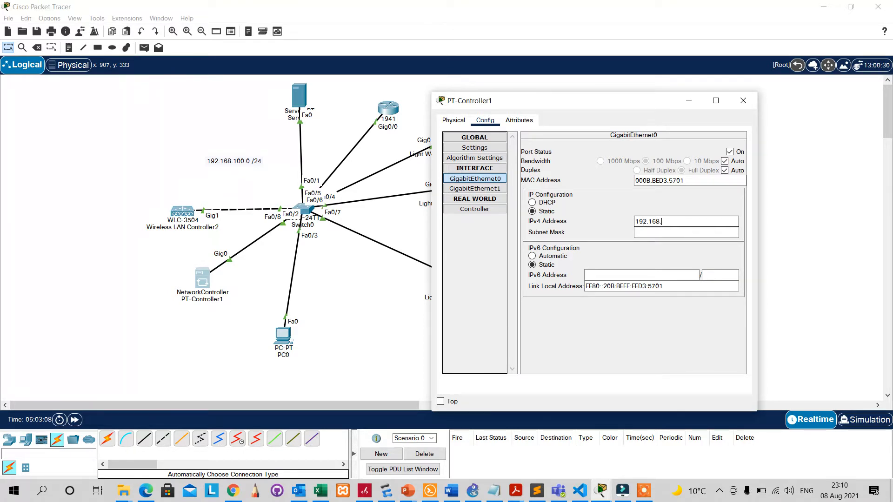
{"action": "type", "text": "100.11"}
{"action": "key", "text": "Tab"}
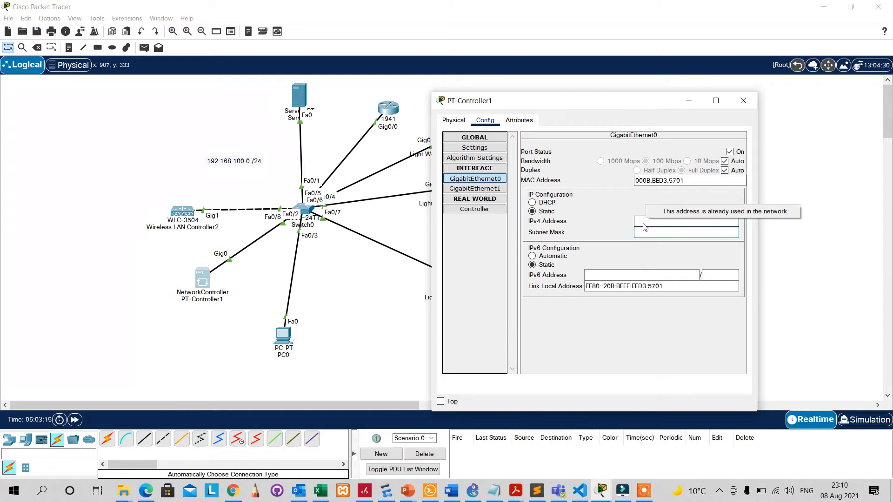
{"action": "left_click", "coordinate": [642, 219]}
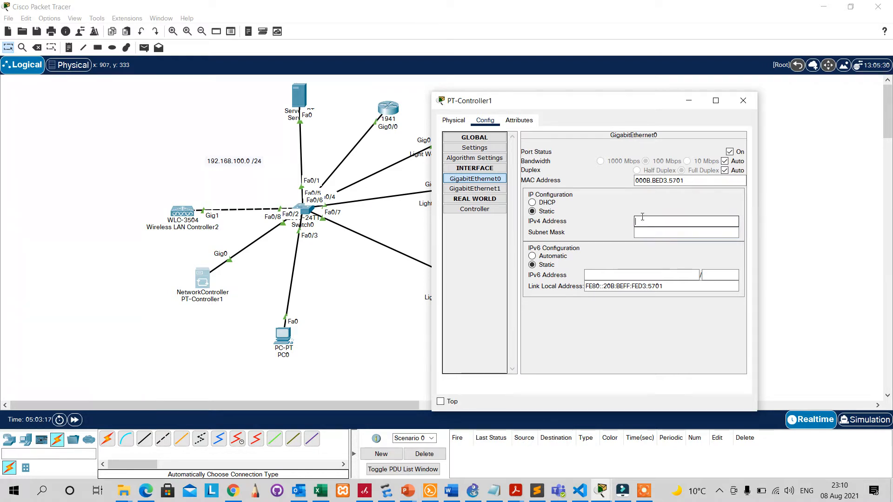
{"action": "type", "text": "192.168"}
{"action": "type", "text": ".100.2"}
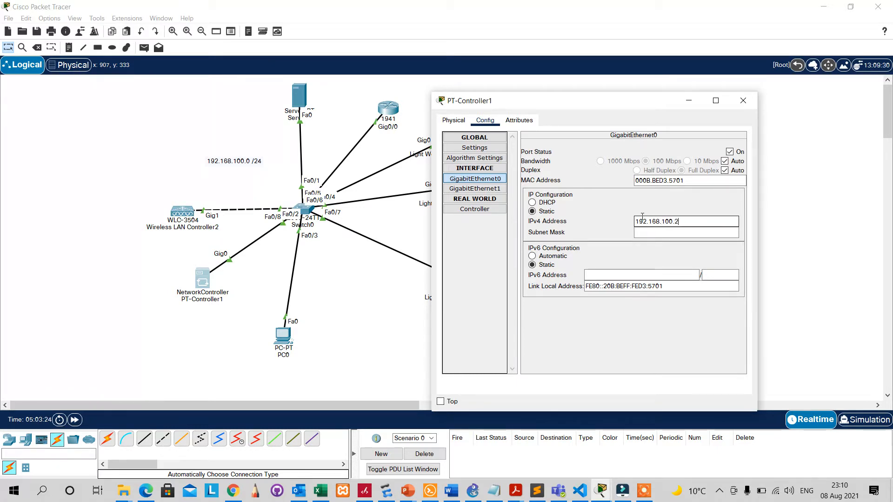
{"action": "type", "text": "53"}
{"action": "key", "text": "Tab"}
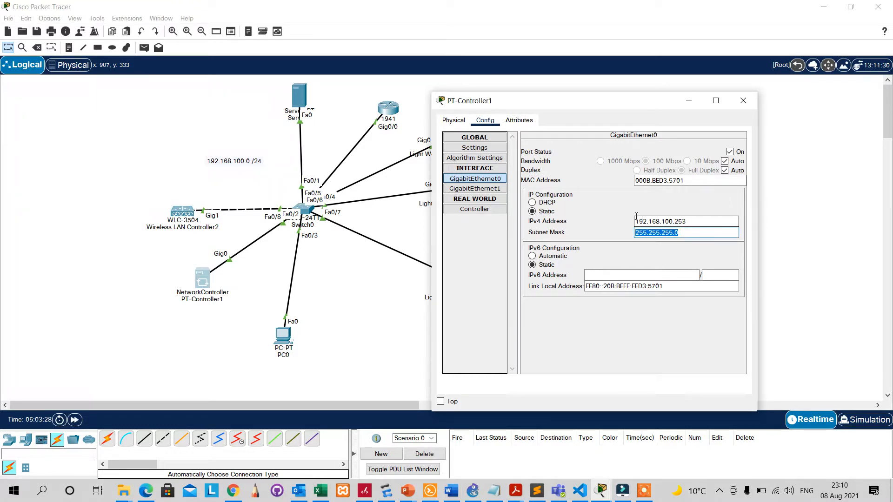
{"action": "key", "text": "Tab"}
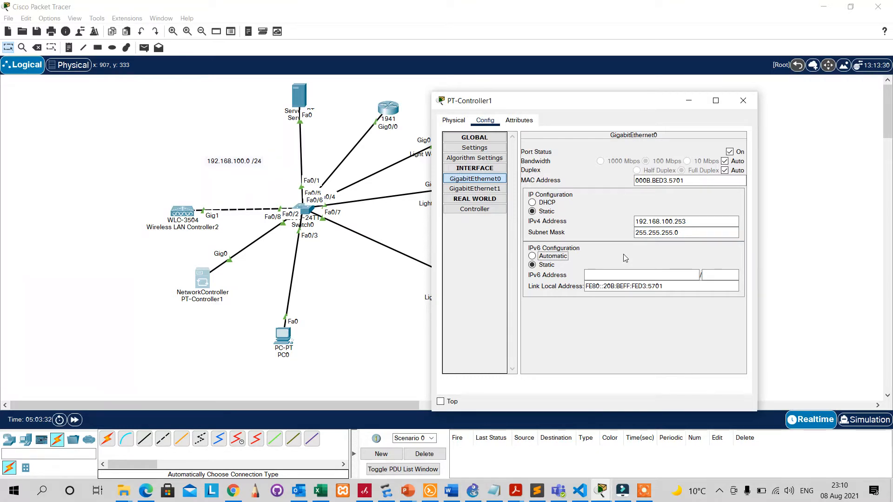
Enable real-world Controller access so the server listens on HTTP port 58000.
{"action": "left_click", "coordinate": [495, 211]}
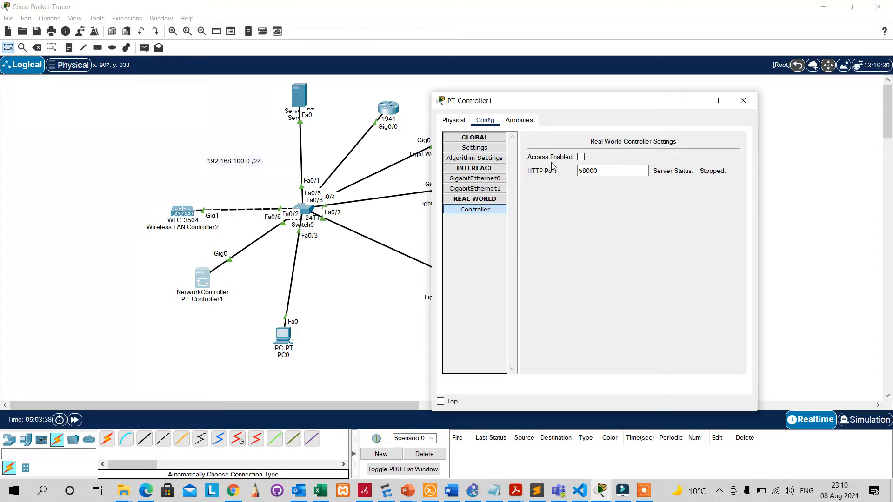
{"action": "left_click", "coordinate": [581, 157]}
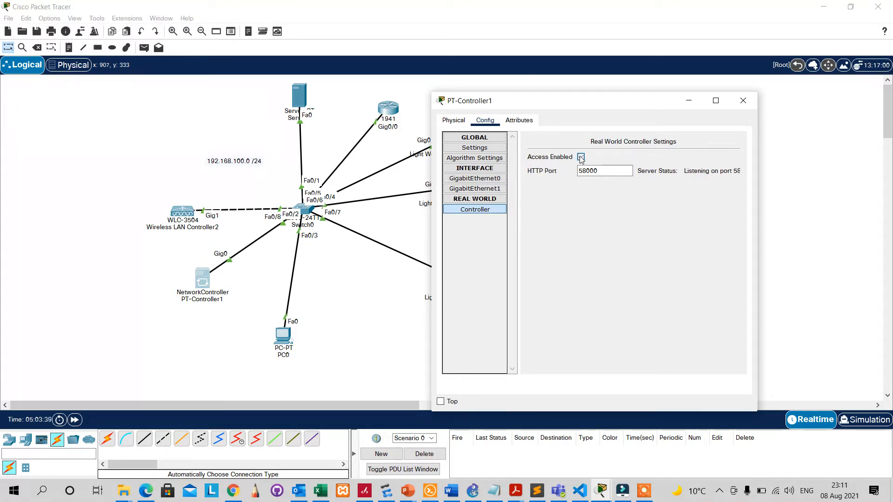
{"action": "left_click", "coordinate": [583, 200]}
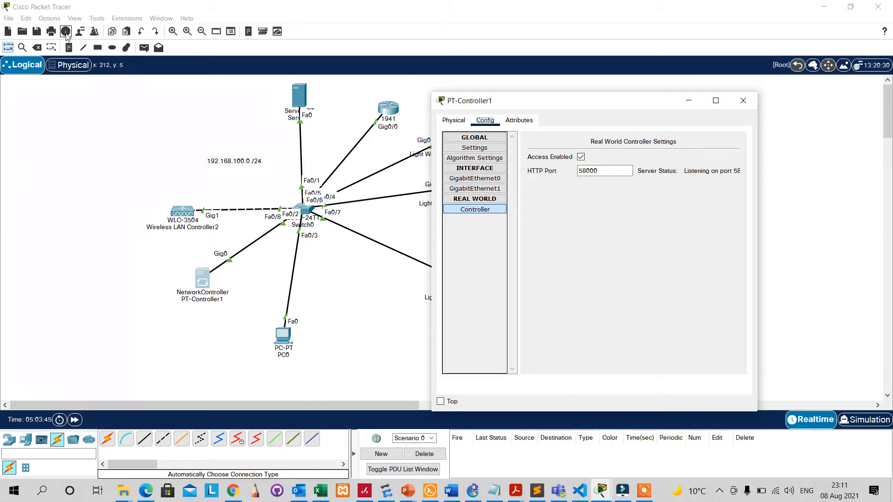
Check External Network Access on the Preferences Miscellaneous tab, then close Preferences.
{"action": "left_click", "coordinate": [49, 18]}
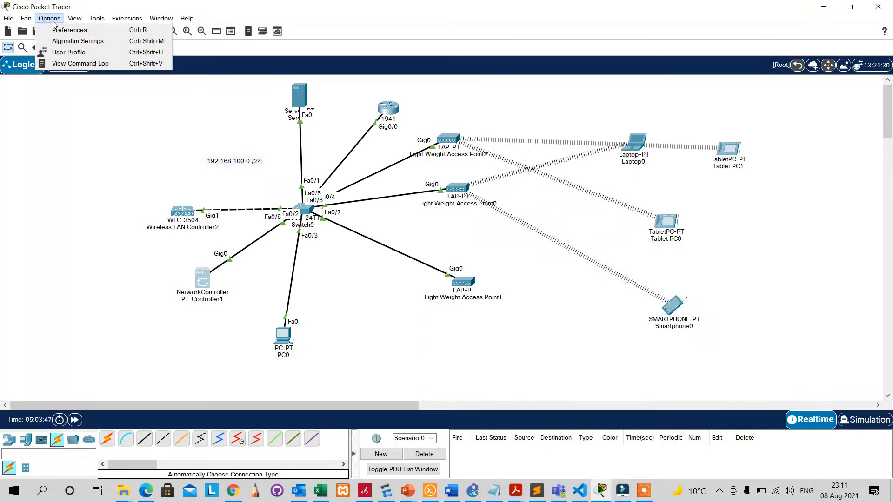
{"action": "left_click", "coordinate": [60, 29]}
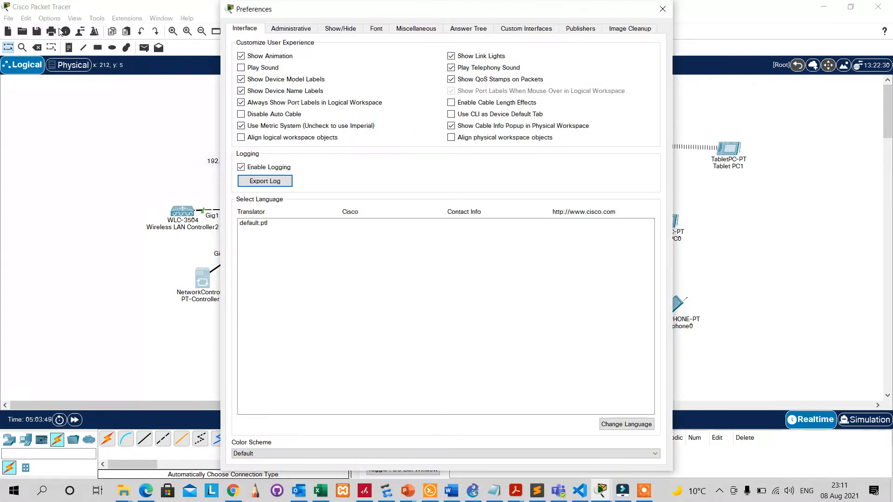
{"action": "left_click", "coordinate": [422, 31]}
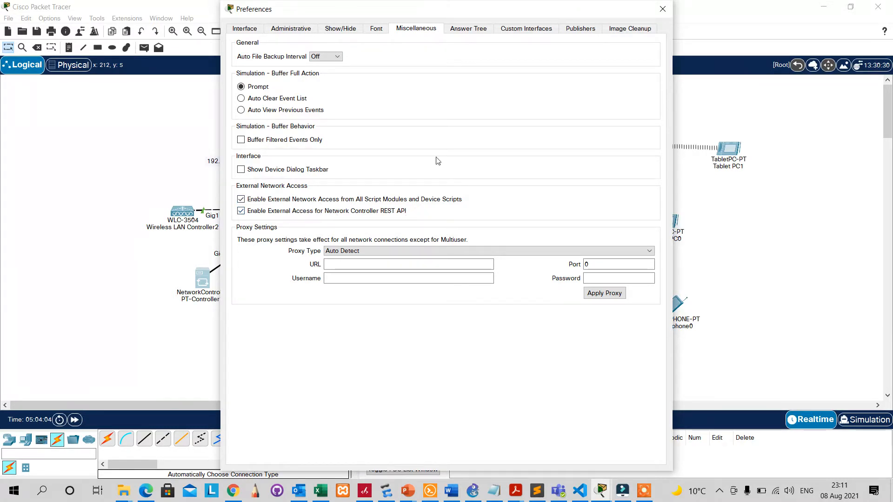
{"action": "left_click", "coordinate": [662, 9]}
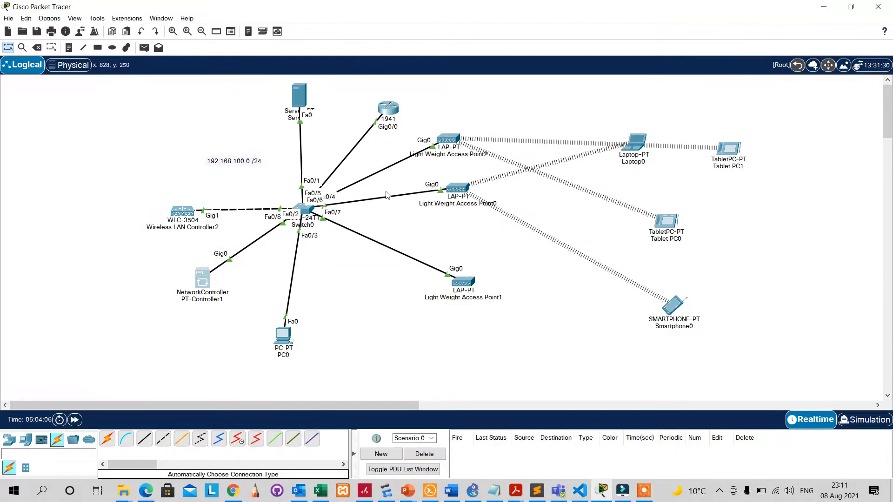
Reopen PT-Controller1, confirm GigabitEthernet0 is 192.168.100.253/255.255.255.0, and close its window.
{"action": "left_click", "coordinate": [206, 284]}
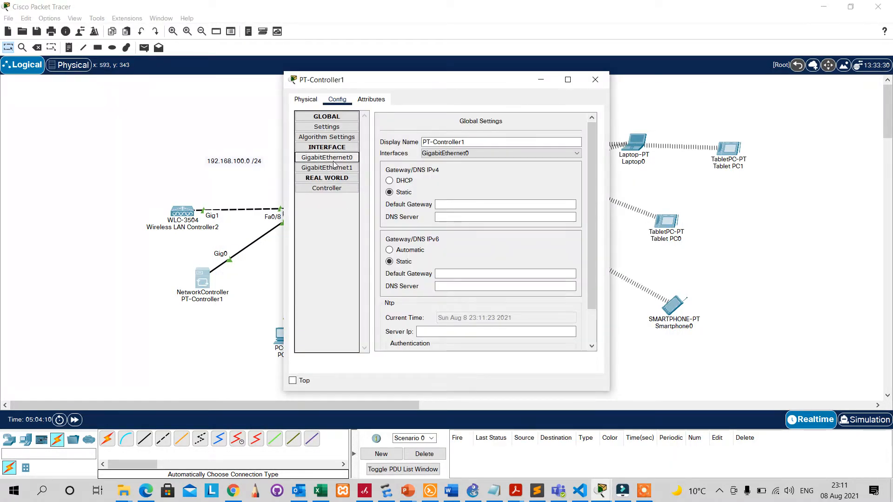
{"action": "left_click", "coordinate": [328, 188]}
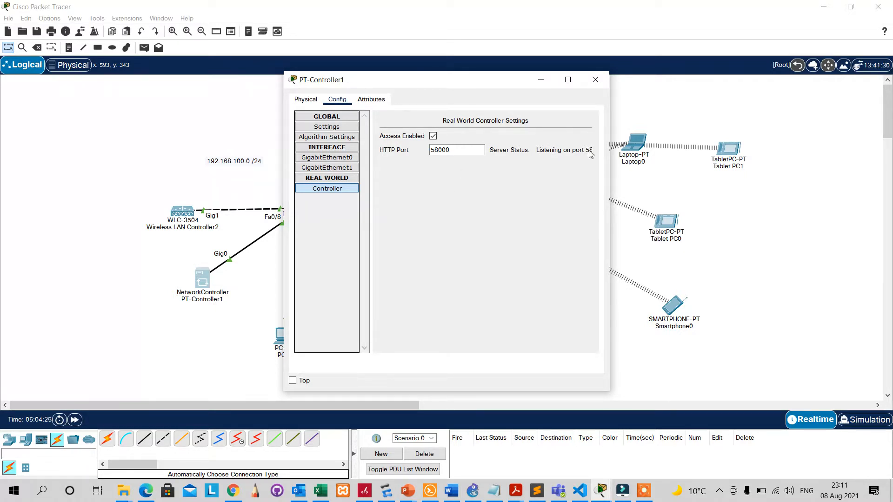
{"action": "left_click", "coordinate": [568, 80]}
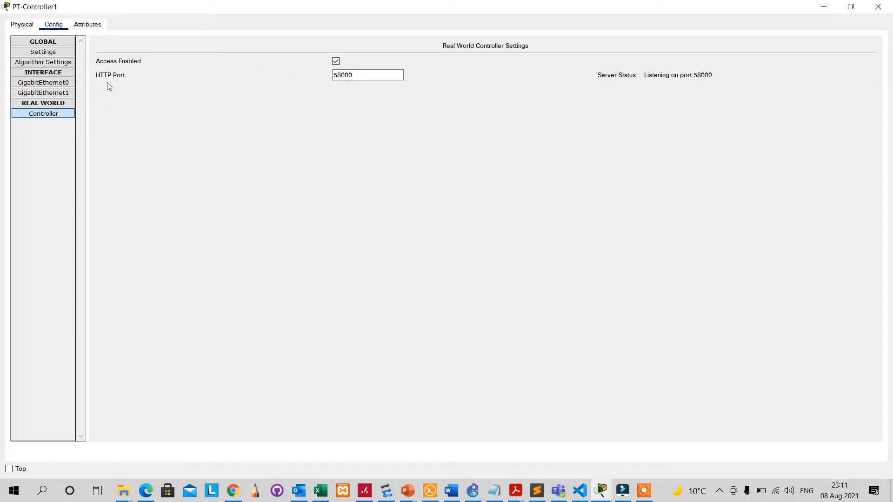
{"action": "left_click", "coordinate": [24, 26]}
{"action": "left_click", "coordinate": [49, 26]}
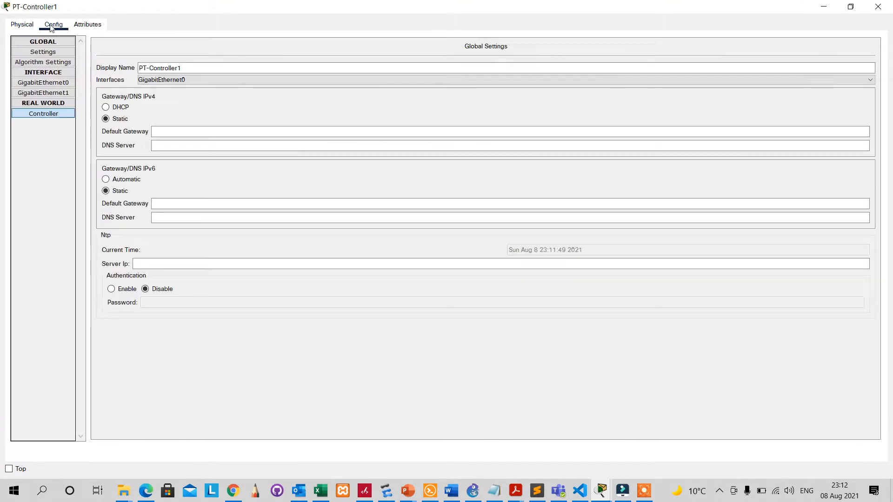
{"action": "left_click", "coordinate": [40, 88]}
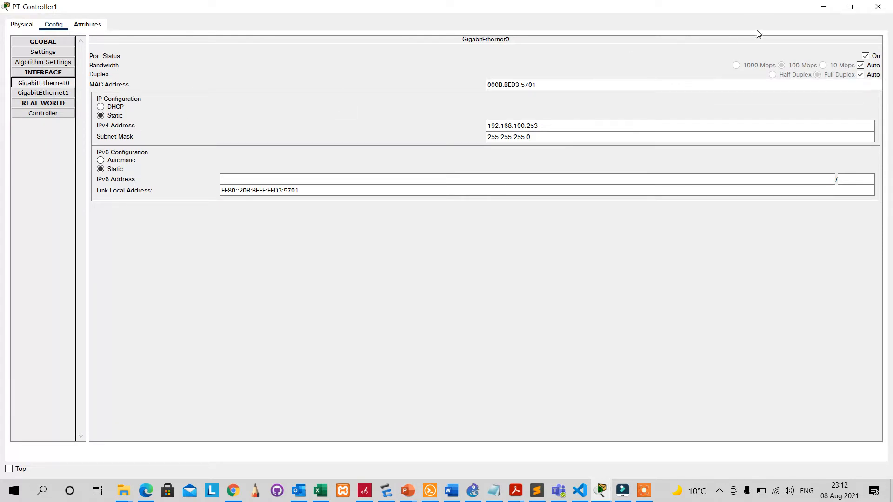
{"action": "left_click", "coordinate": [878, 7]}
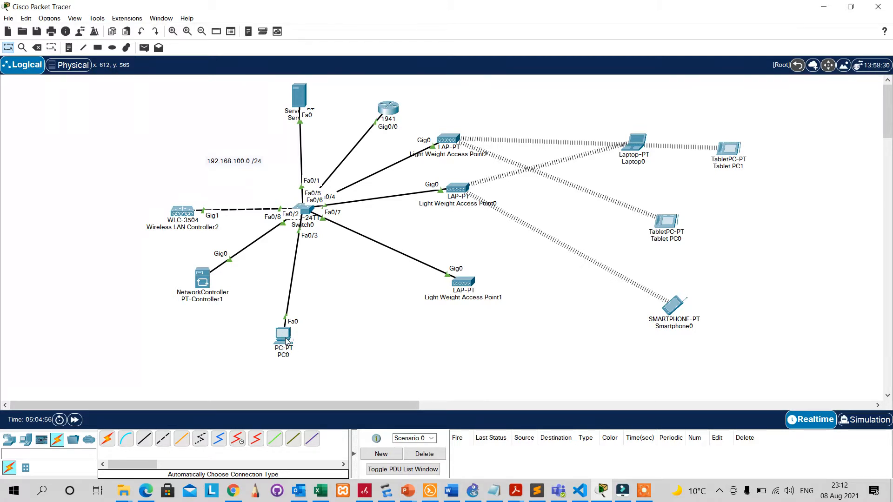
{"action": "mouse_move", "coordinate": [286, 341]}
{"action": "left_click", "coordinate": [203, 282]}
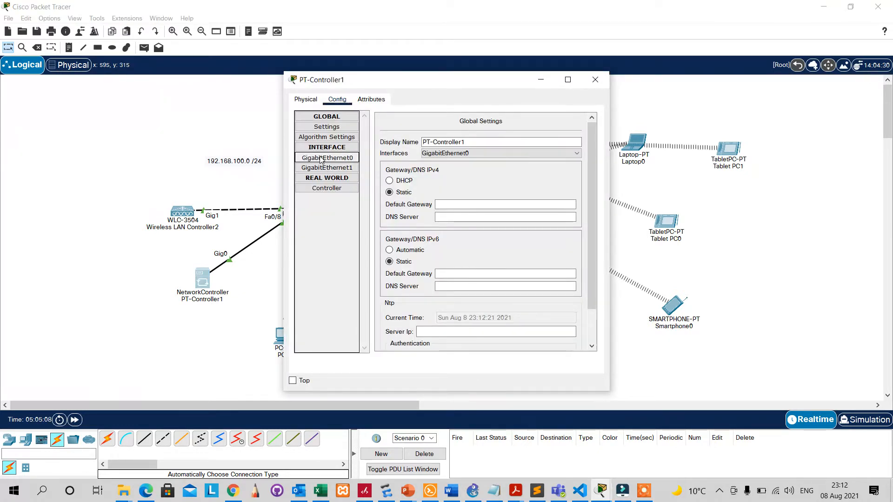
{"action": "left_click", "coordinate": [320, 158]}
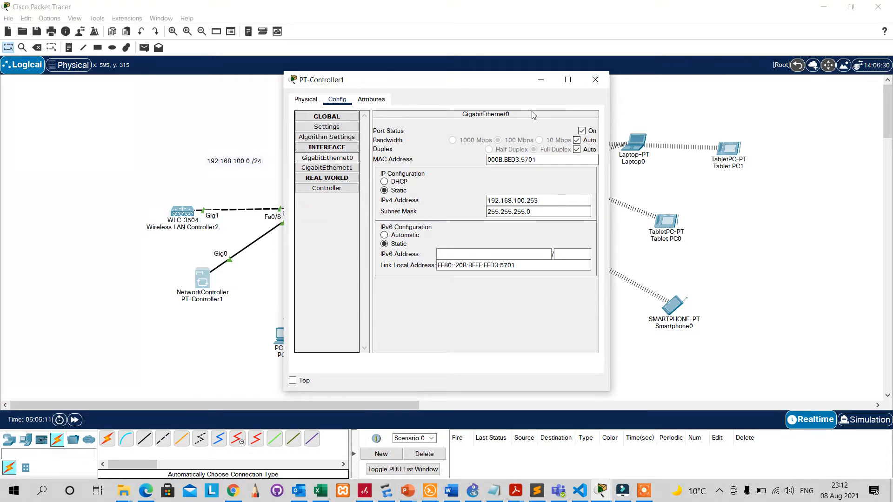
{"action": "left_click", "coordinate": [541, 80]}
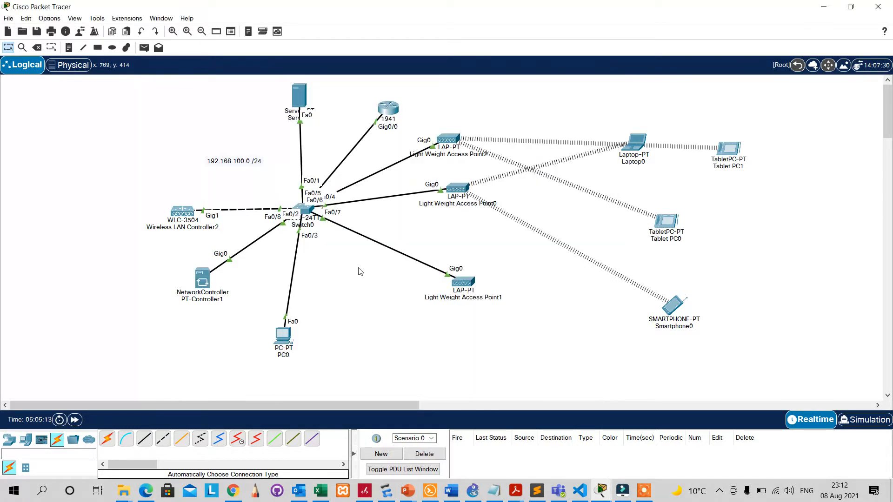
Open PC0's Desktop apps, briefly launching and then closing the Web Browser.
{"action": "left_click", "coordinate": [283, 342]}
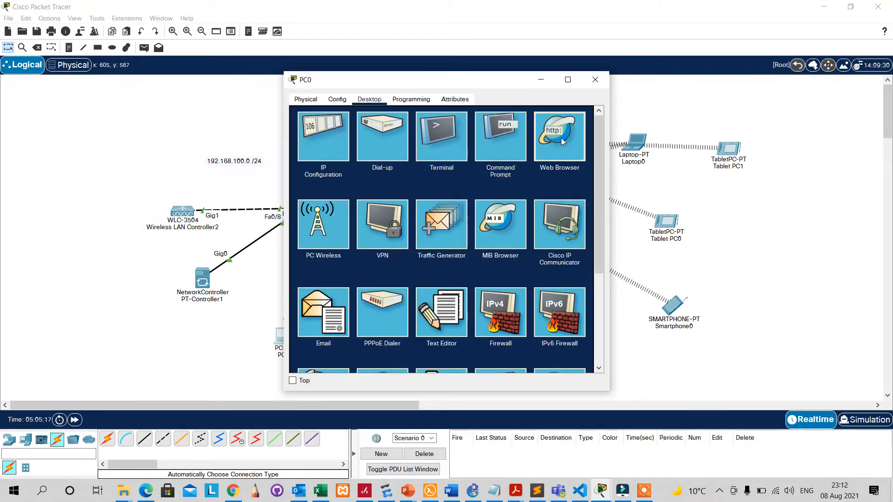
{"action": "left_click", "coordinate": [562, 141]}
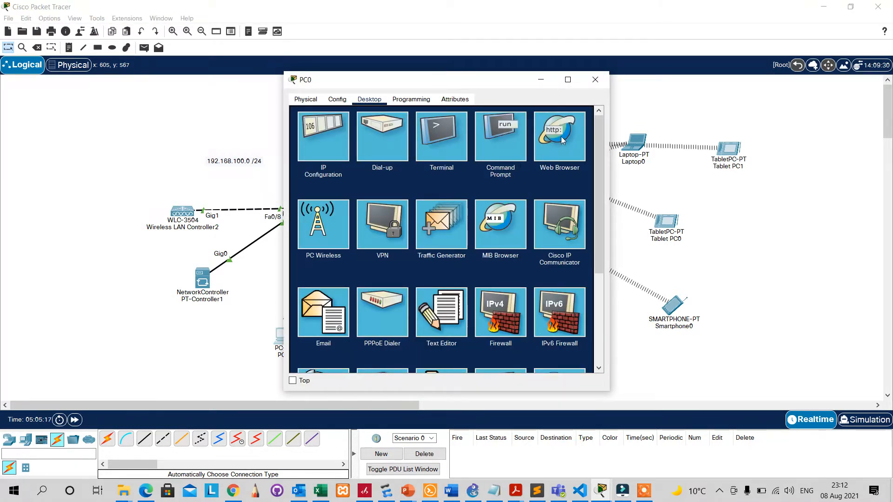
{"action": "left_click", "coordinate": [560, 141]}
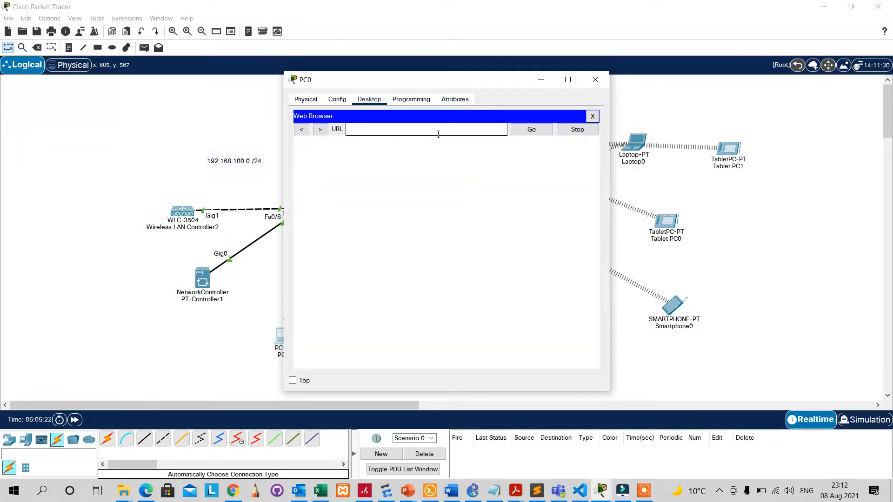
{"action": "type", "text": "192"}
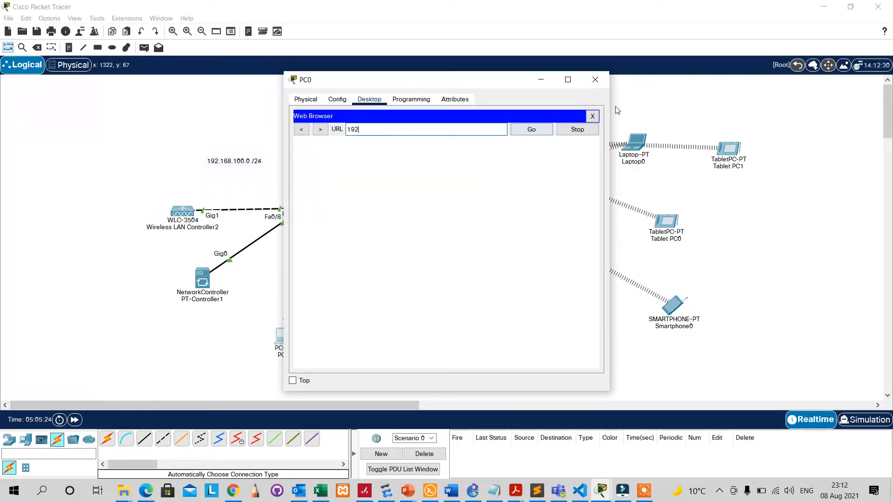
{"action": "left_click", "coordinate": [597, 117]}
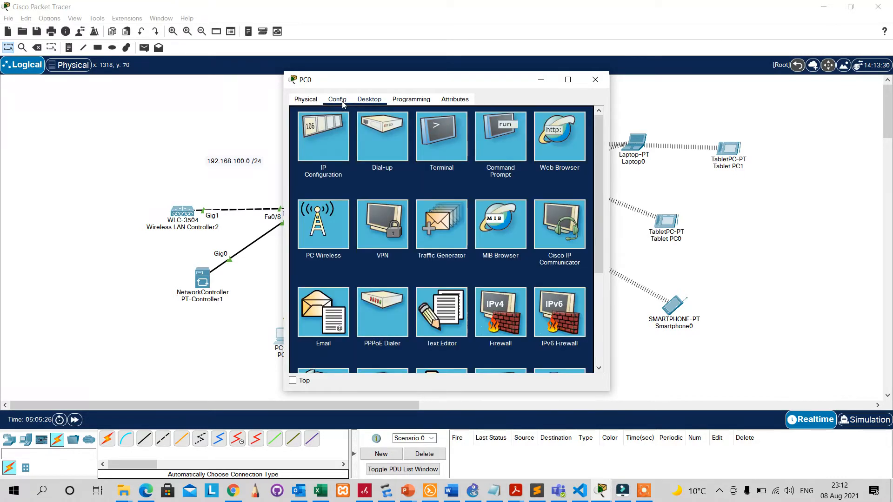
Rerun ping 192.168.100.253 from PC0's Command Prompt, getting 4 of 4 replies.
{"action": "left_click", "coordinate": [500, 157]}
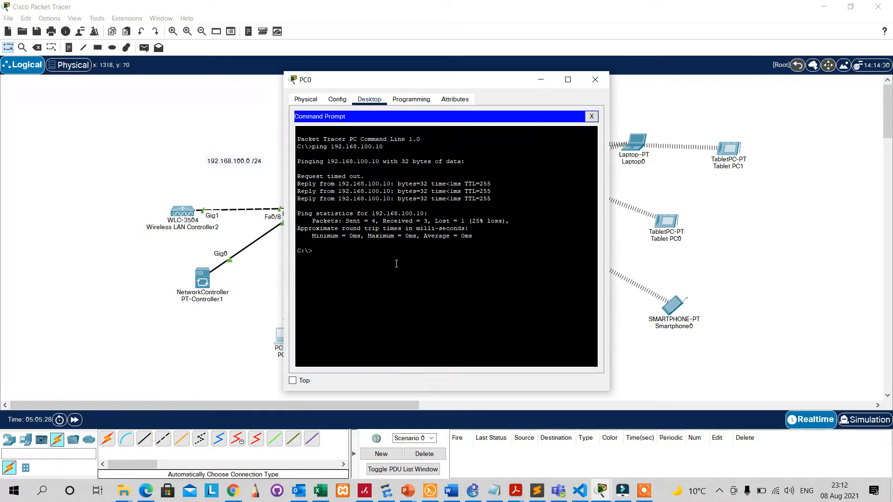
{"action": "key", "text": "Up"}
{"action": "key", "text": "Return"}
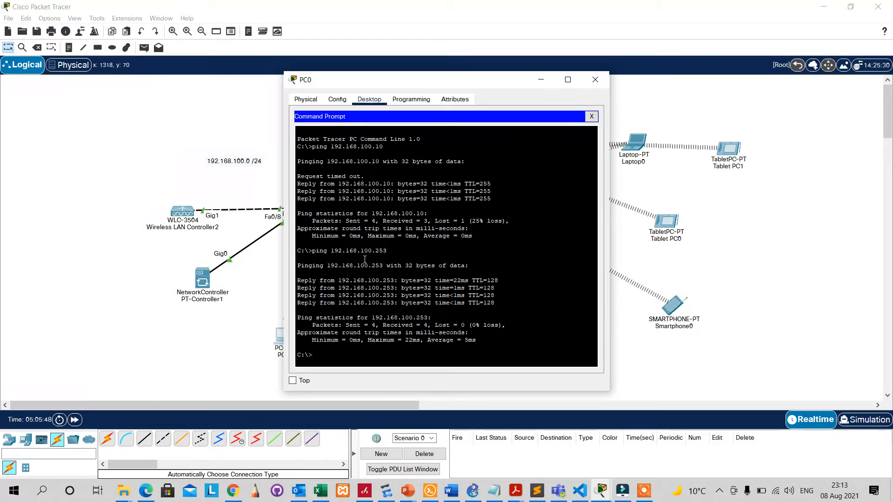
{"action": "left_click", "coordinate": [591, 117]}
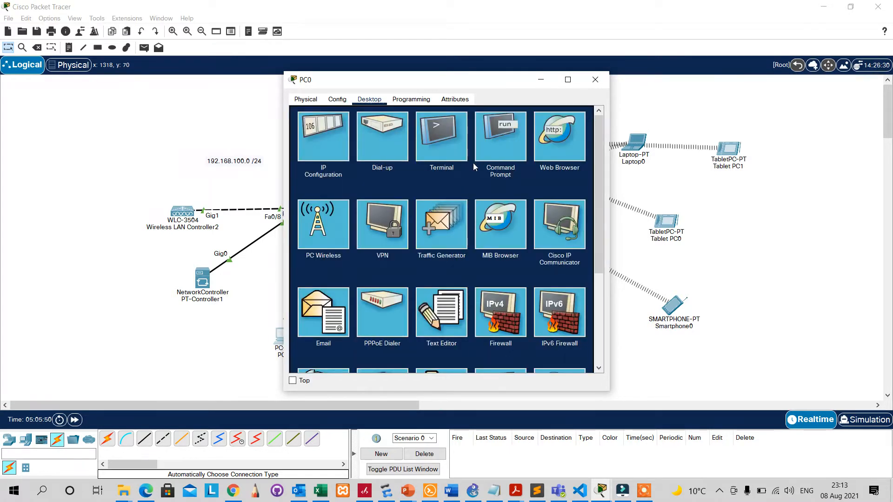
Load the controller page at 192.168.100.253 in PC0's Web Browser.
{"action": "left_click", "coordinate": [561, 151]}
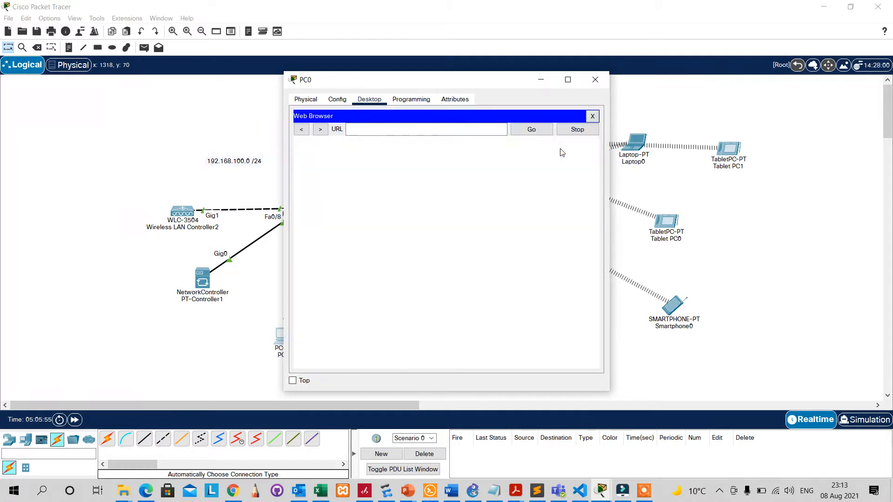
{"action": "left_click", "coordinate": [396, 131]}
{"action": "type", "text": "192"}
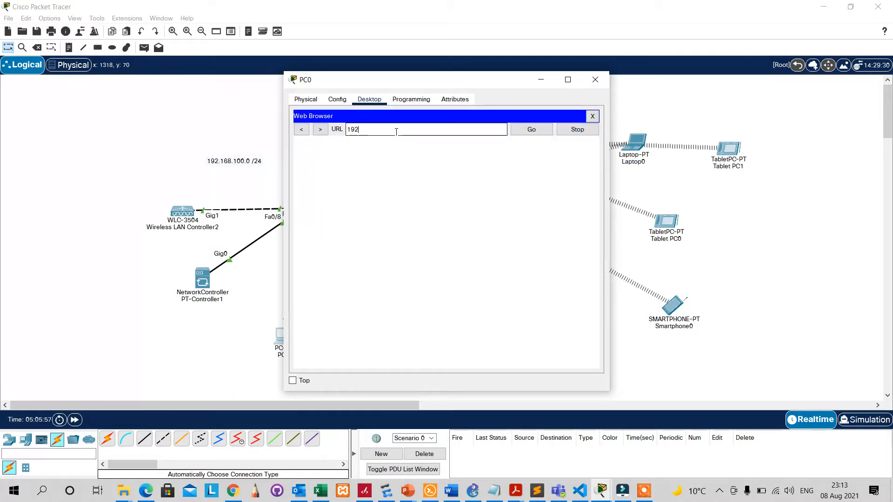
{"action": "type", "text": ".168.100.253"}
{"action": "left_click", "coordinate": [531, 130]}
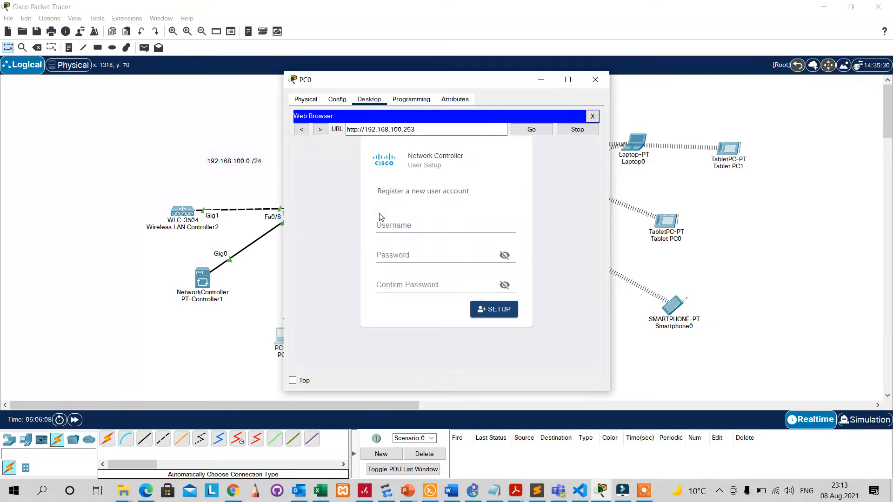
Enter the admin username, a password and its confirmation, revealing the password to check it.
{"action": "left_click", "coordinate": [432, 222]}
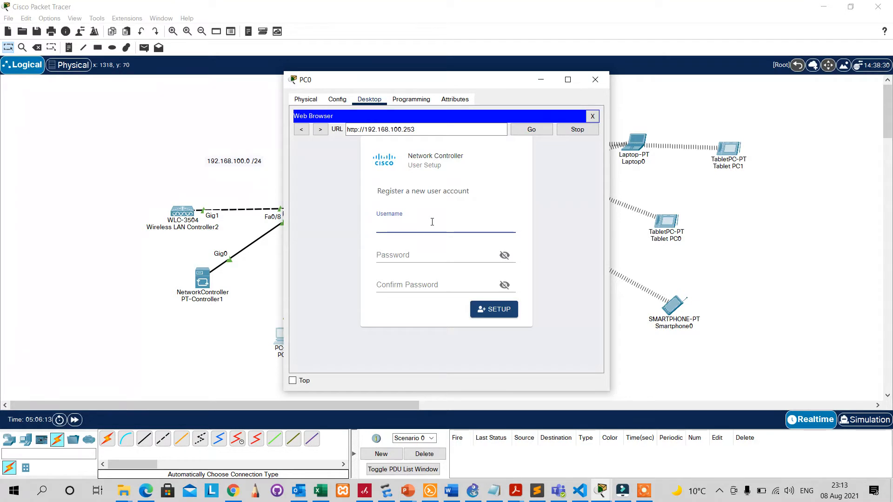
{"action": "type", "text": "admin"}
{"action": "key", "text": "Tab"}
{"action": "type", "text": "123"}
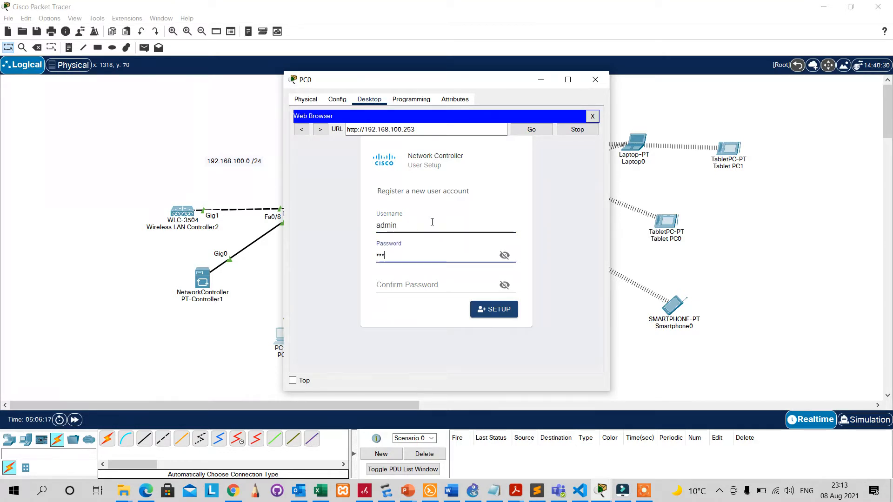
{"action": "type", "text": "45678"}
{"action": "left_click", "coordinate": [503, 260]}
{"action": "left_click", "coordinate": [473, 282]}
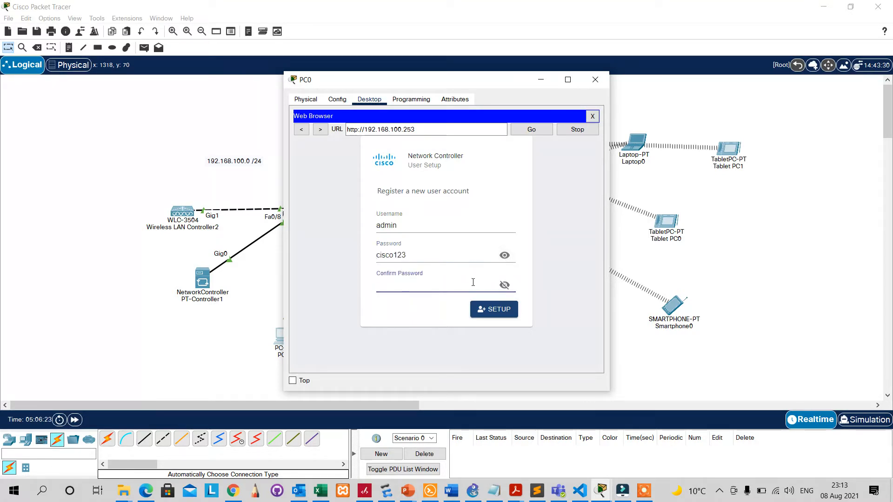
{"action": "type", "text": "cisco123"}
{"action": "left_click", "coordinate": [553, 228]}
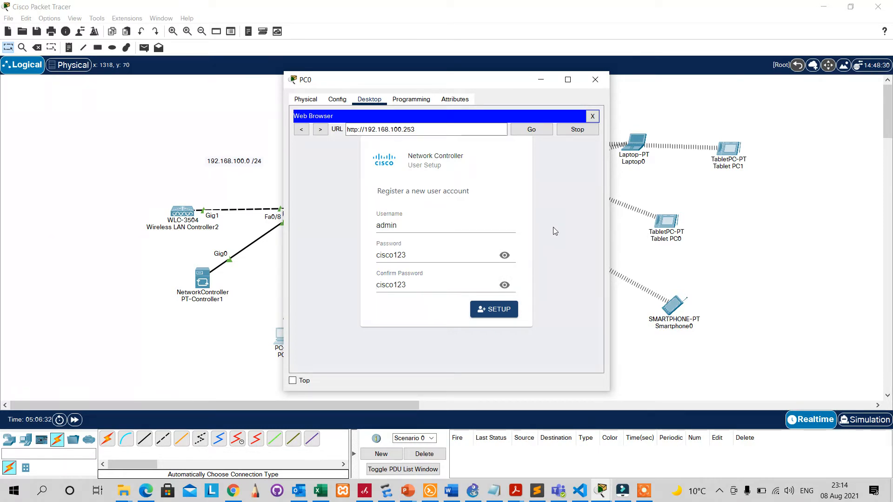
{"action": "left_click", "coordinate": [422, 256]}
Register the controller account, then sign in as admin with its password.
{"action": "left_click", "coordinate": [495, 312]}
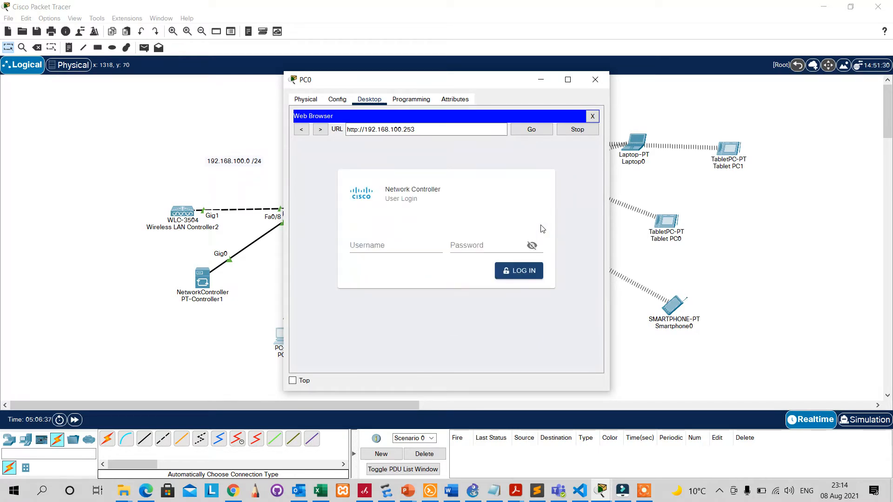
{"action": "left_click", "coordinate": [417, 244]}
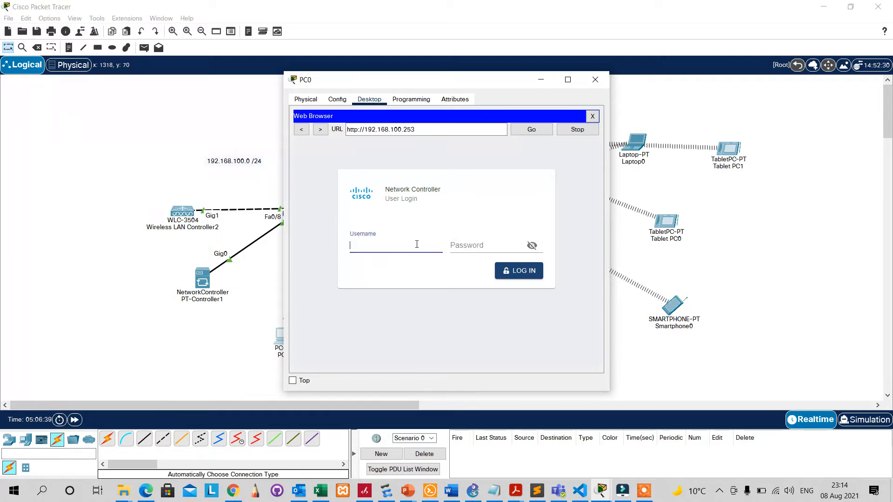
{"action": "type", "text": "admin"}
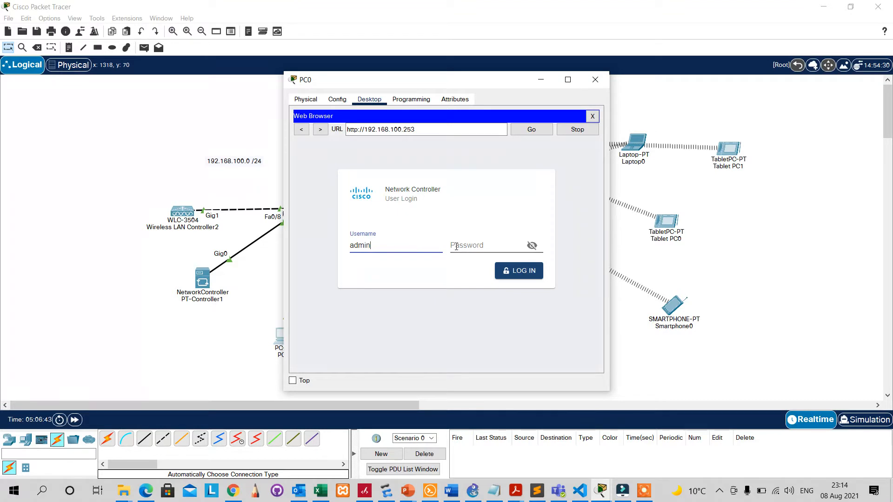
{"action": "left_click", "coordinate": [456, 246]}
{"action": "type", "text": "•••••"}
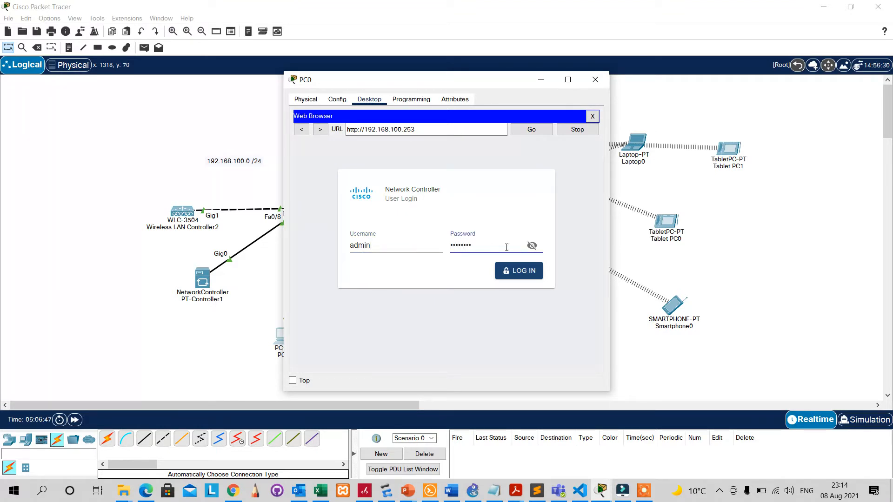
{"action": "left_click", "coordinate": [532, 246]}
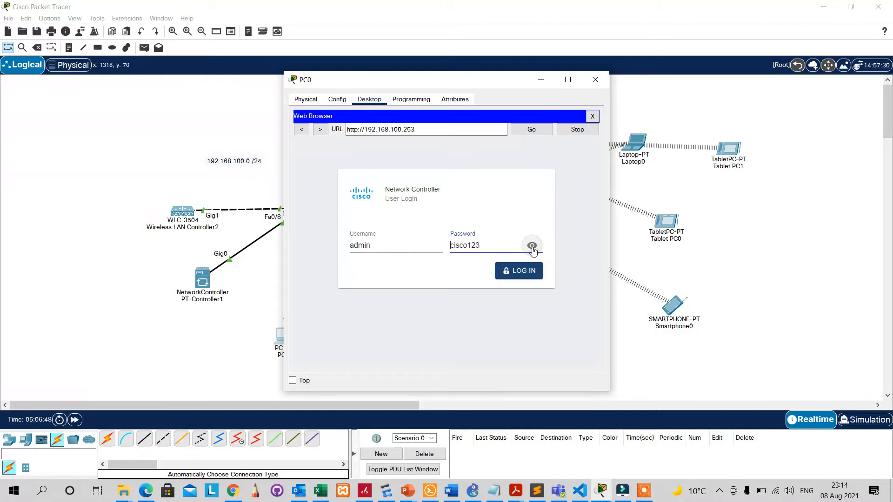
{"action": "left_click", "coordinate": [521, 273]}
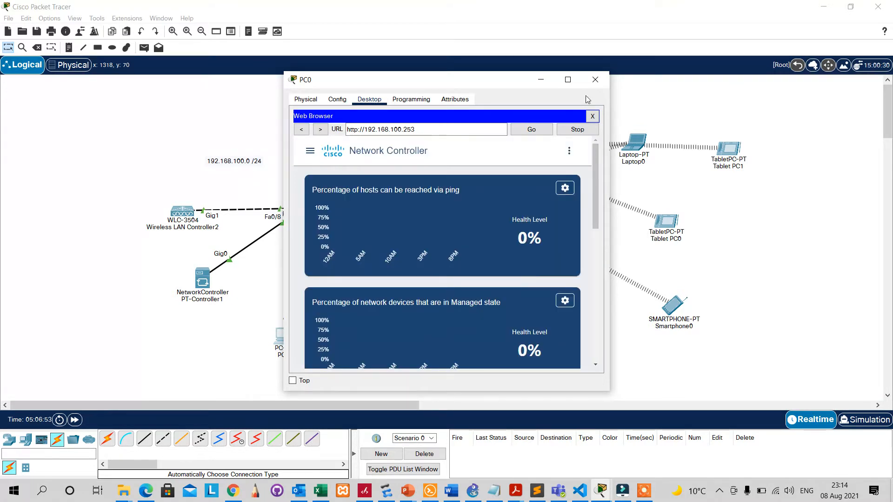
Maximize PC0's window and go to the controller's Provisioning page.
{"action": "left_click_drag", "start_coordinate": [462, 80], "coordinate": [595, 122]}
{"action": "left_click", "coordinate": [601, 85]}
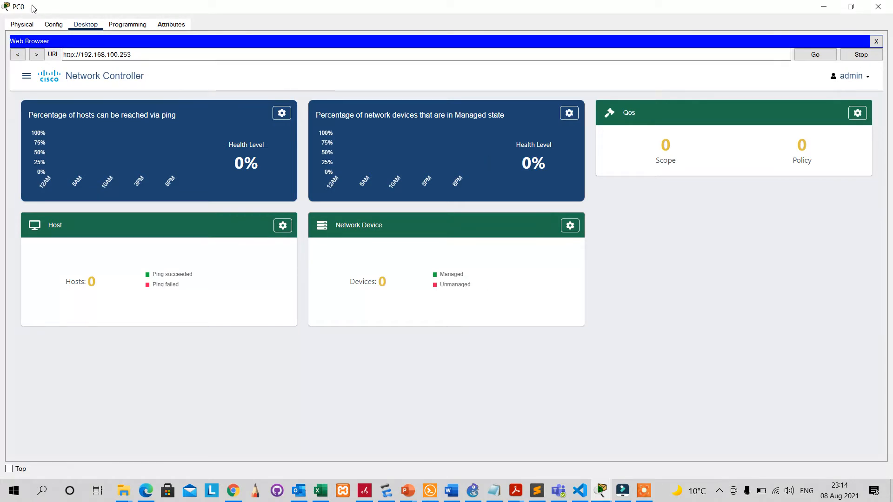
{"action": "left_click", "coordinate": [27, 77]}
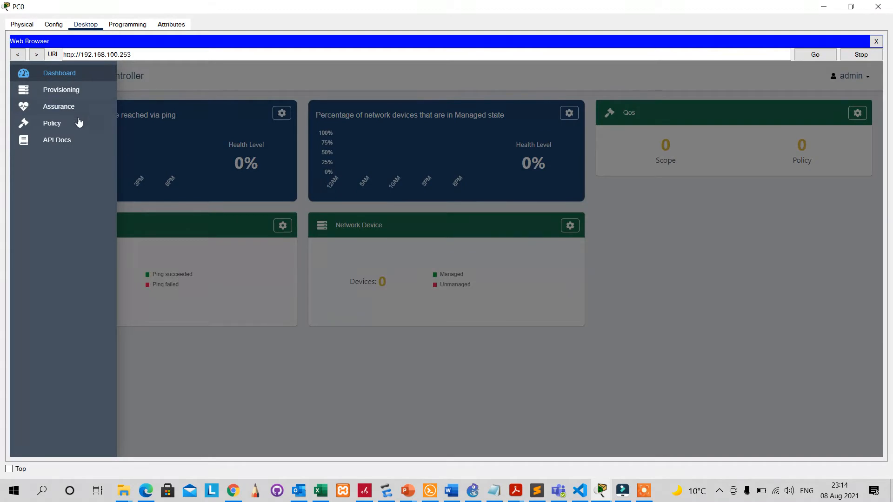
{"action": "left_click", "coordinate": [76, 92]}
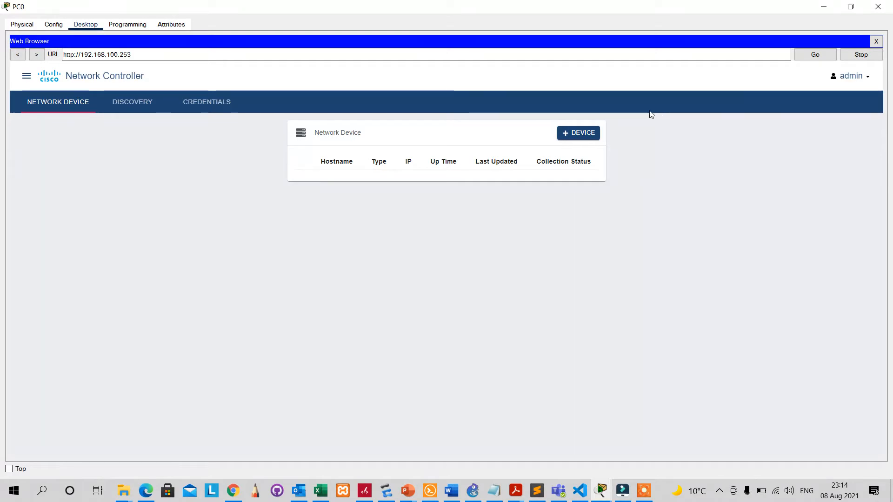
Cancel adding a new network device and switch to the CLI Credentials page.
{"action": "left_click", "coordinate": [571, 134]}
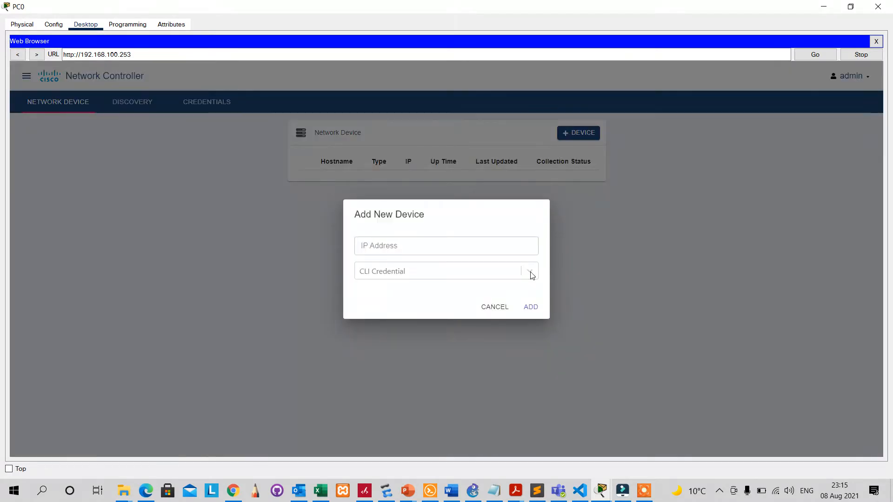
{"action": "left_click", "coordinate": [462, 245]}
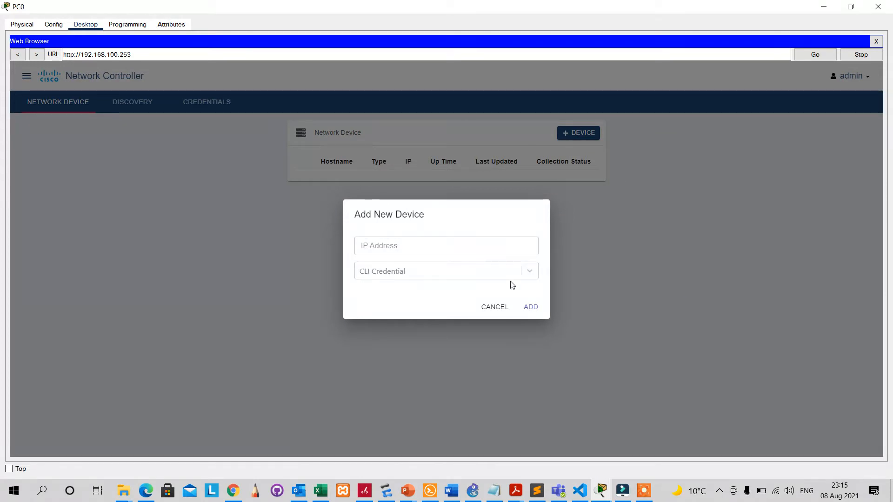
{"action": "left_click", "coordinate": [495, 307]}
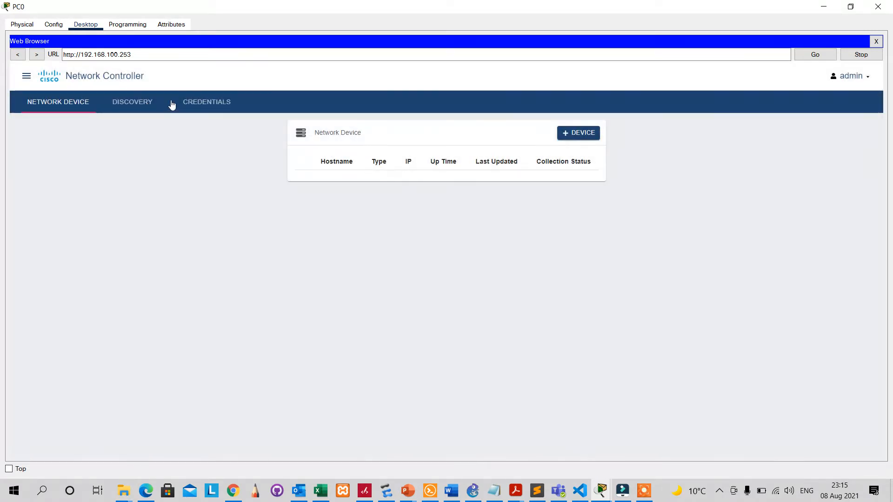
{"action": "left_click", "coordinate": [206, 109]}
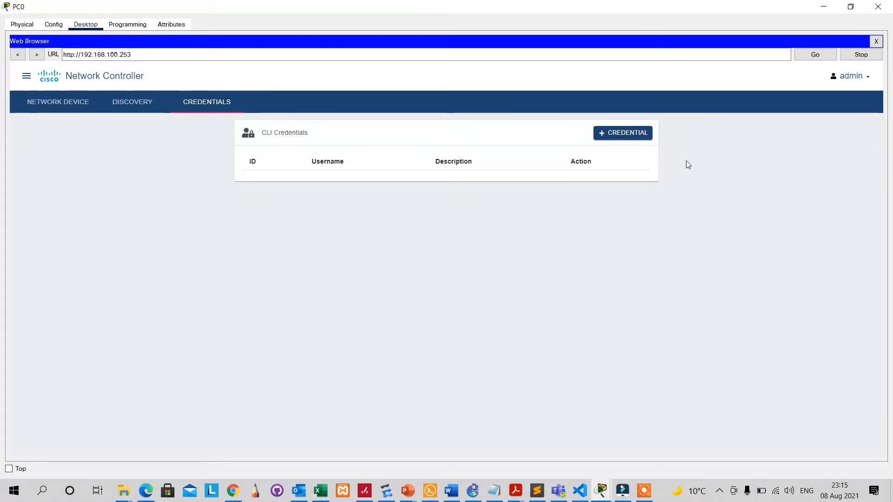
Save a new CLI credential for user admin with password, enable password and description.
{"action": "left_click", "coordinate": [623, 134]}
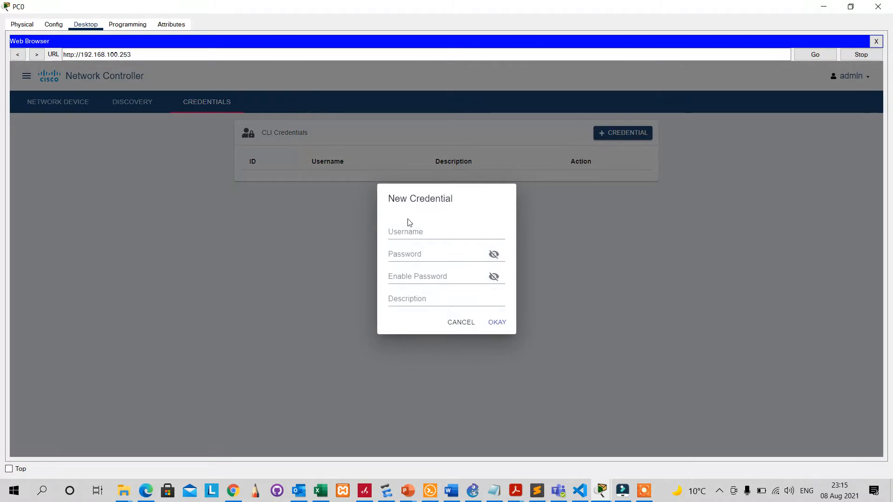
{"action": "left_click", "coordinate": [403, 235]}
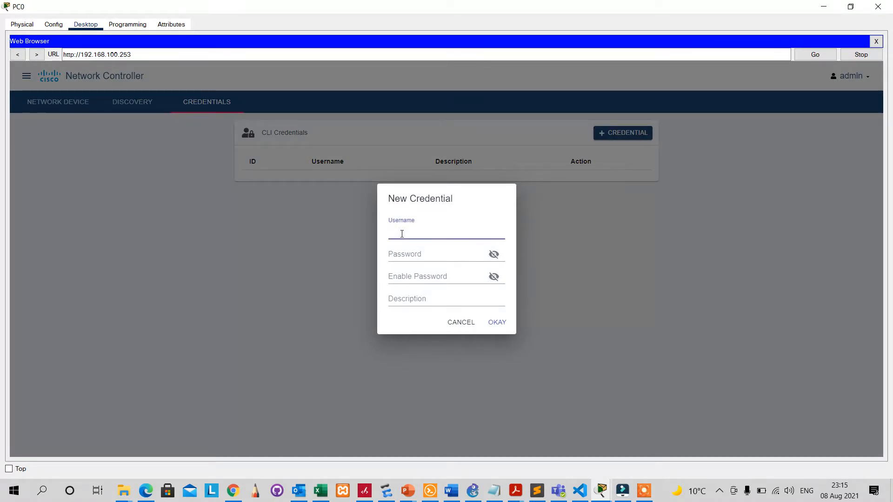
{"action": "type", "text": "admin"}
{"action": "left_click", "coordinate": [407, 249]}
{"action": "left_click", "coordinate": [408, 272]}
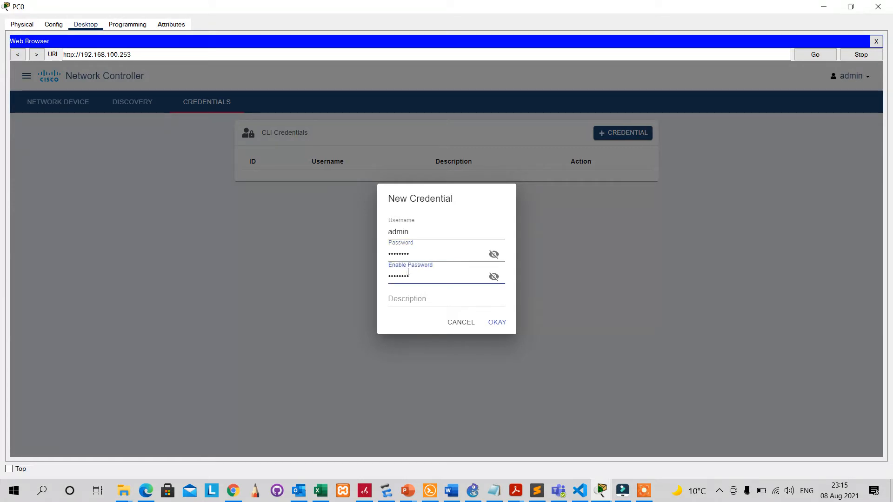
{"action": "left_click", "coordinate": [493, 255]}
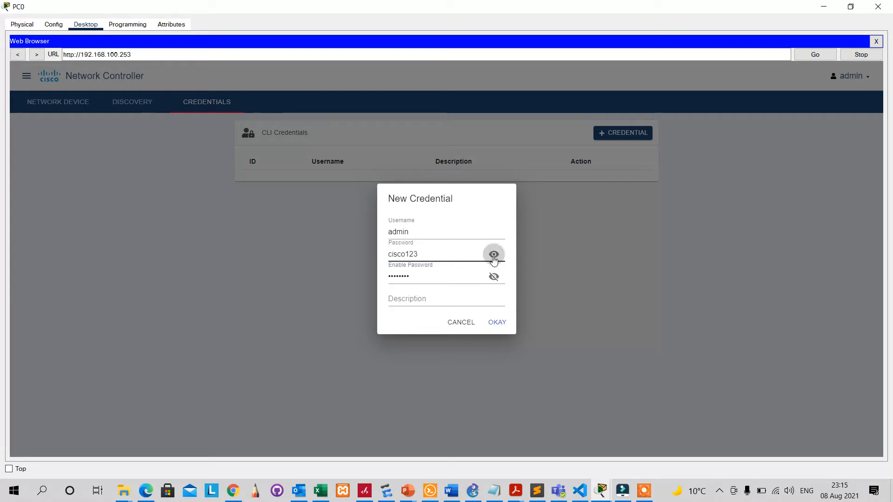
{"action": "left_click", "coordinate": [494, 278]}
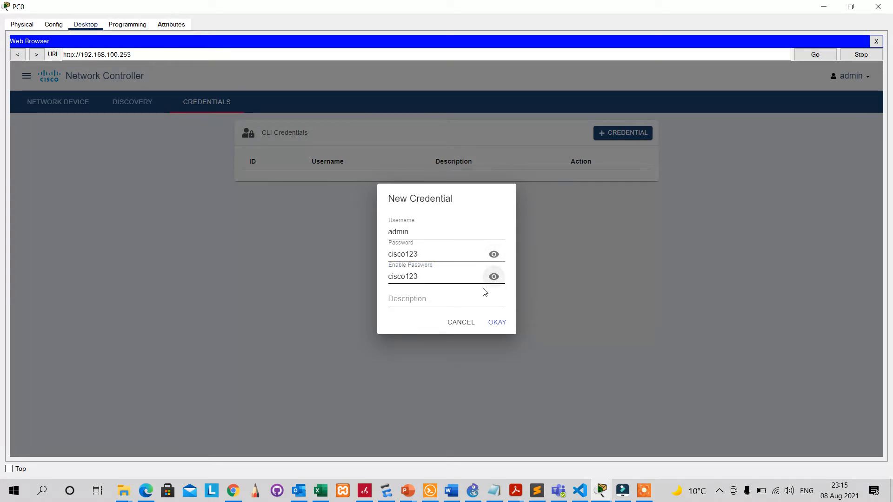
{"action": "left_click", "coordinate": [443, 300]}
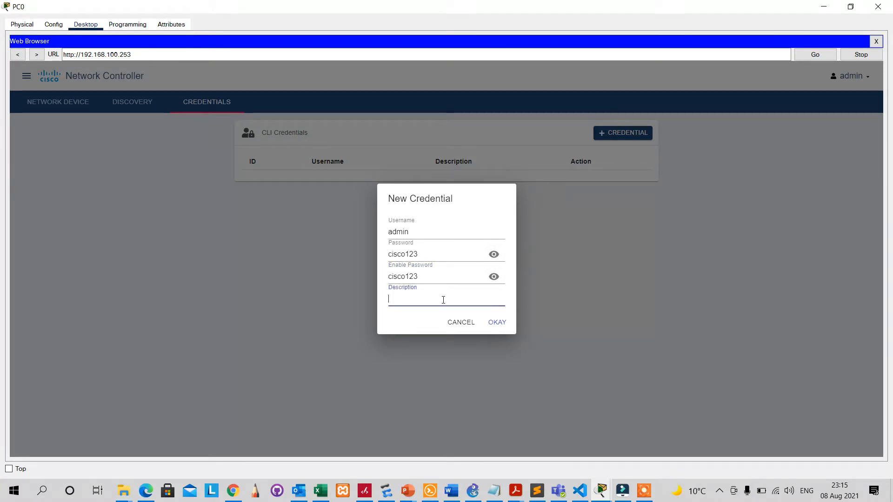
{"action": "type", "text": "adm"}
{"action": "key", "text": "BackSpace"}
{"action": "key", "text": "BackSpace"}
{"action": "key", "text": "BackSpace"}
{"action": "key", "text": "BackSpace"}
{"action": "key", "text": "BackSpace"}
{"action": "key", "text": "BackSpace"}
{"action": "key", "text": "BackSpace"}
{"action": "key", "text": "BackSpace"}
{"action": "key", "text": "BackSpace"}
{"action": "left_click", "coordinate": [497, 323]}
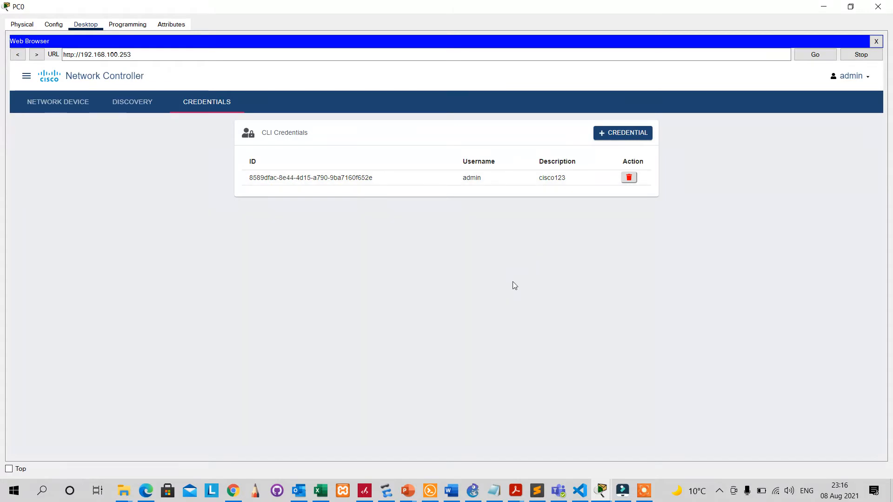
Start a new Range-type discovery named Mega on the Discovery page.
{"action": "left_click", "coordinate": [135, 106]}
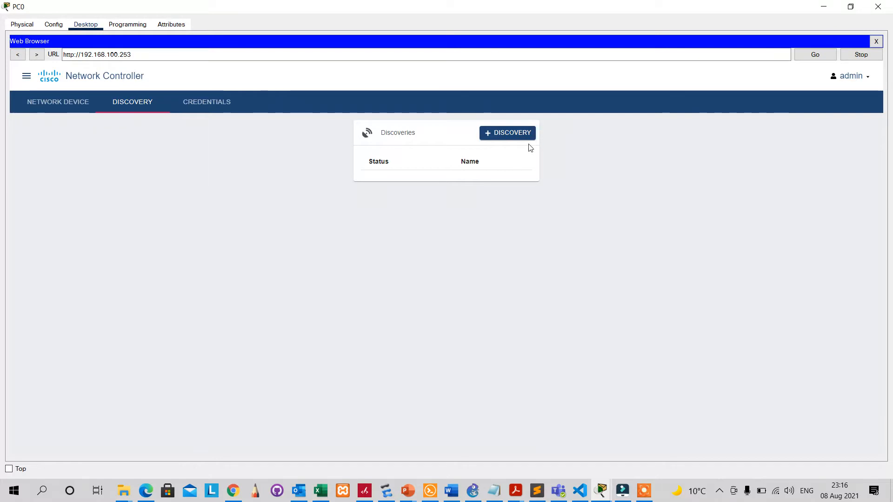
{"action": "left_click", "coordinate": [508, 134]}
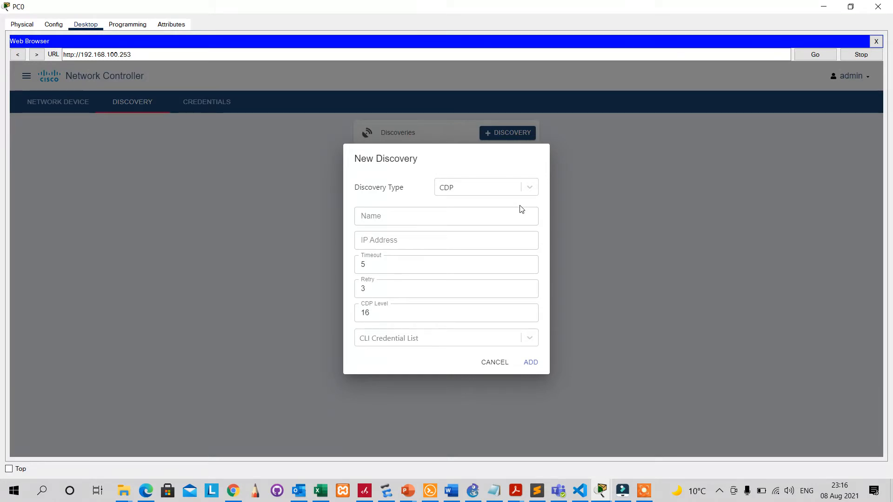
{"action": "left_click", "coordinate": [529, 188]}
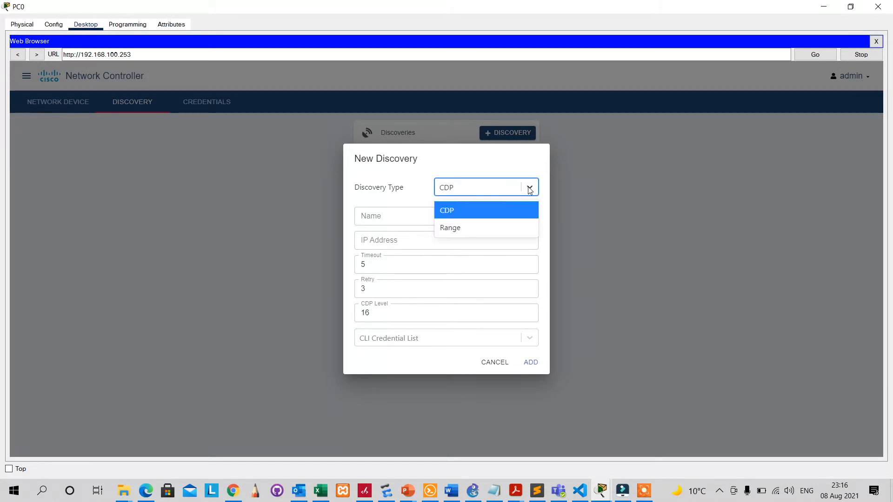
{"action": "left_click", "coordinate": [464, 229]}
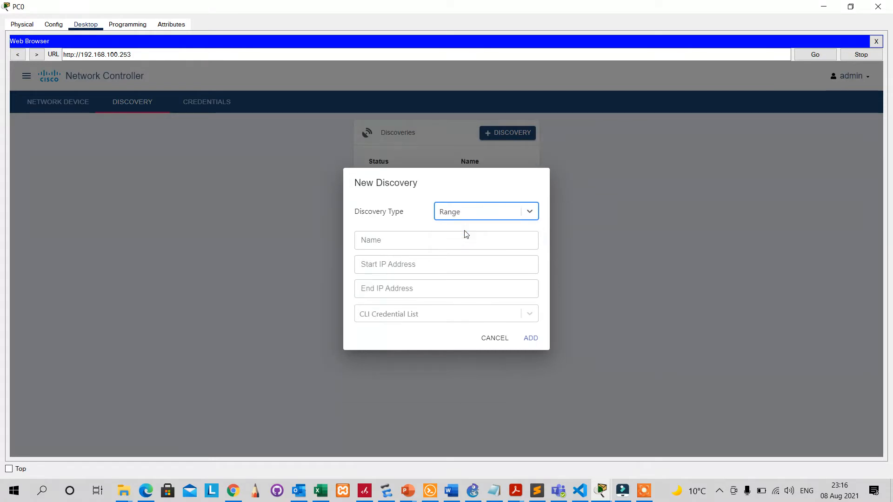
{"action": "left_click", "coordinate": [405, 247]}
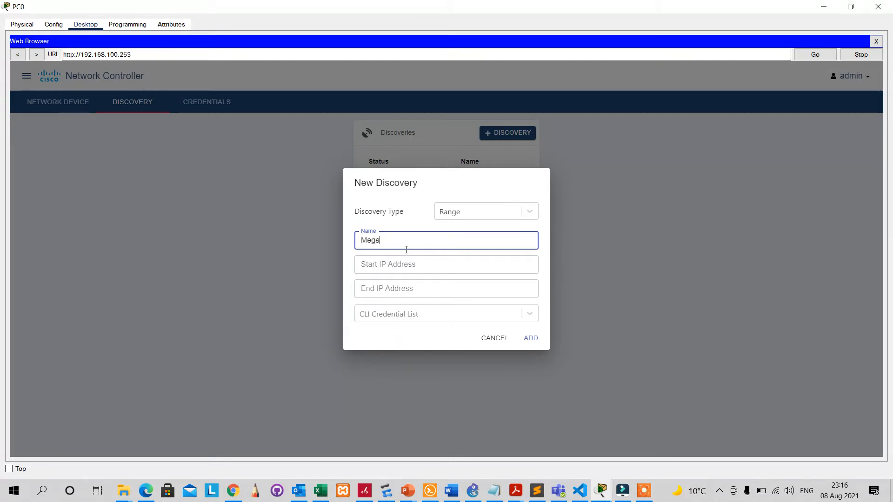
Scan 192.168.100.1 to 192.168.100.254 with the admin credential and submit the discovery.
{"action": "left_click", "coordinate": [467, 262]}
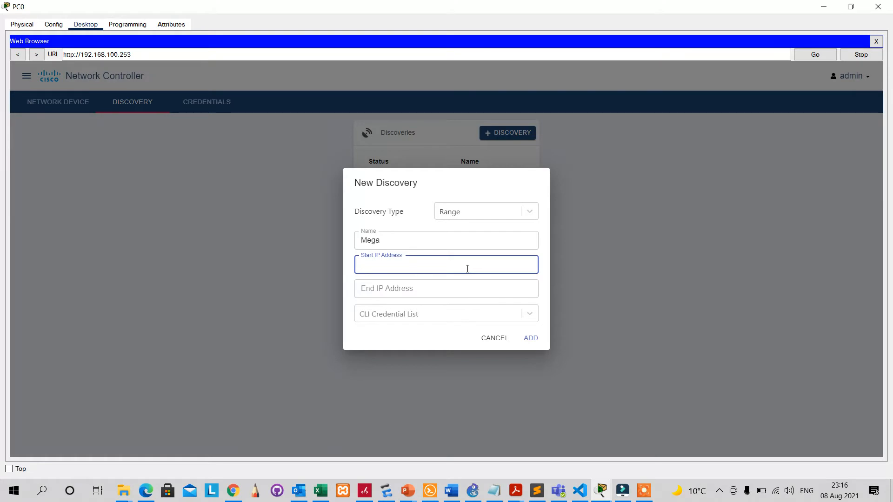
{"action": "type", "text": "192.168.100.0"}
{"action": "key", "text": "BackSpace"}
{"action": "type", "text": "1"}
{"action": "left_click", "coordinate": [447, 285]}
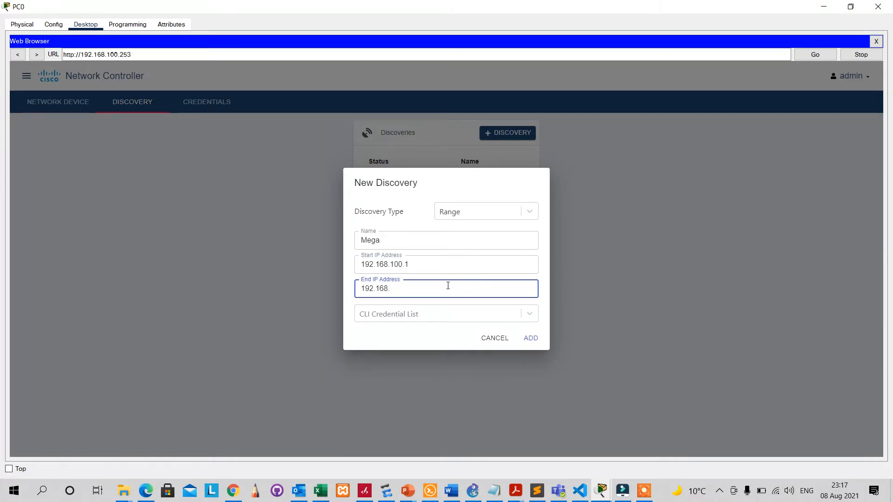
{"action": "type", "text": "192.168.100.254"}
{"action": "left_click", "coordinate": [424, 319]}
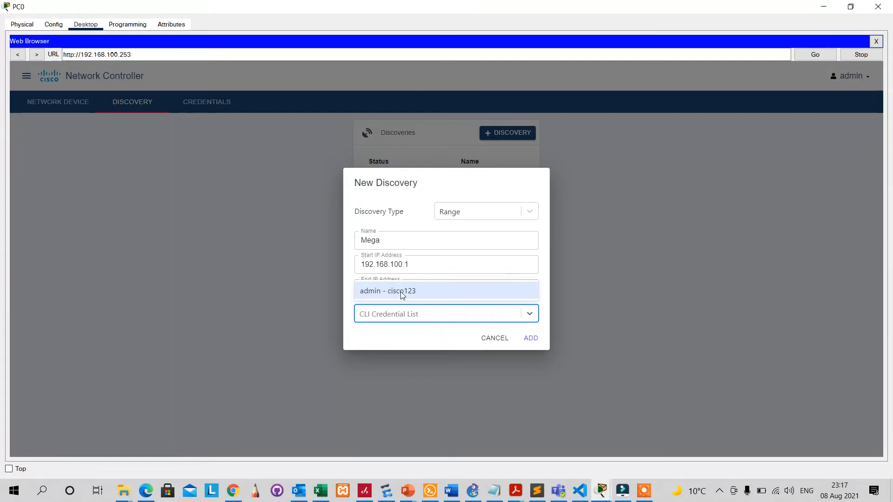
{"action": "left_click", "coordinate": [403, 292]}
{"action": "left_click", "coordinate": [429, 335]}
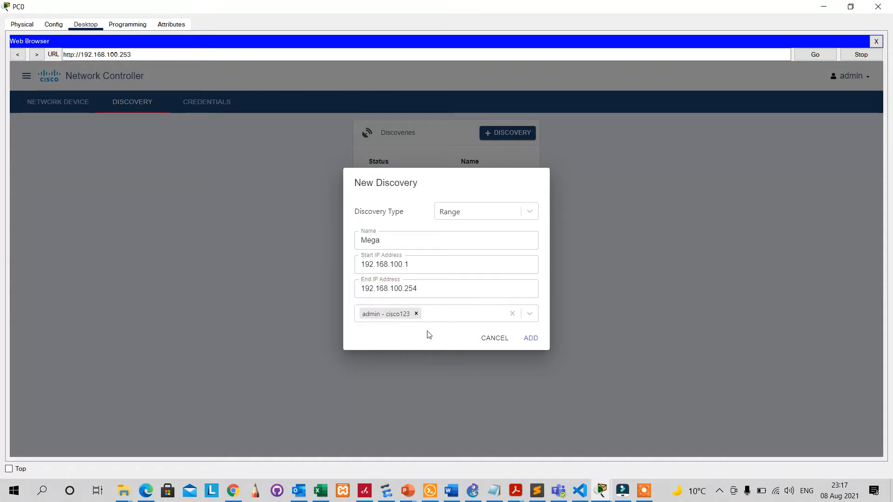
{"action": "left_click", "coordinate": [530, 339]}
Add the Mega discovery, wait for it to complete, then view the network devices.
{"action": "left_click", "coordinate": [574, 308]}
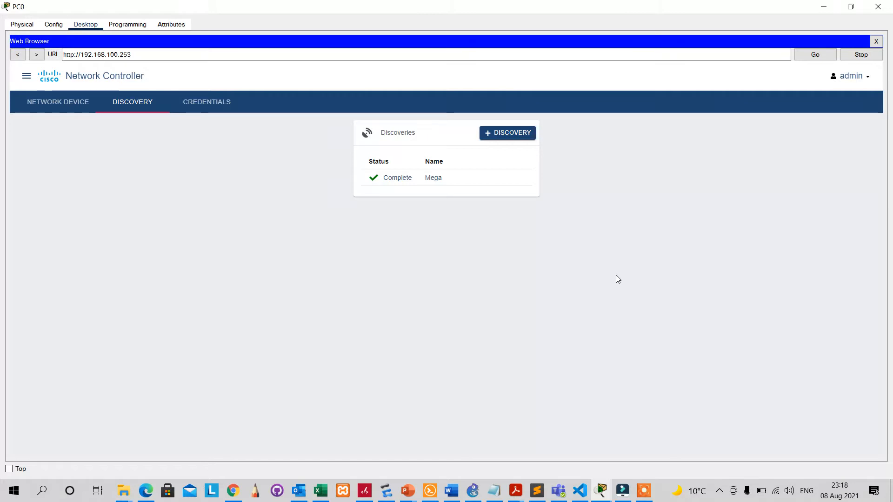
{"action": "left_click", "coordinate": [64, 102]}
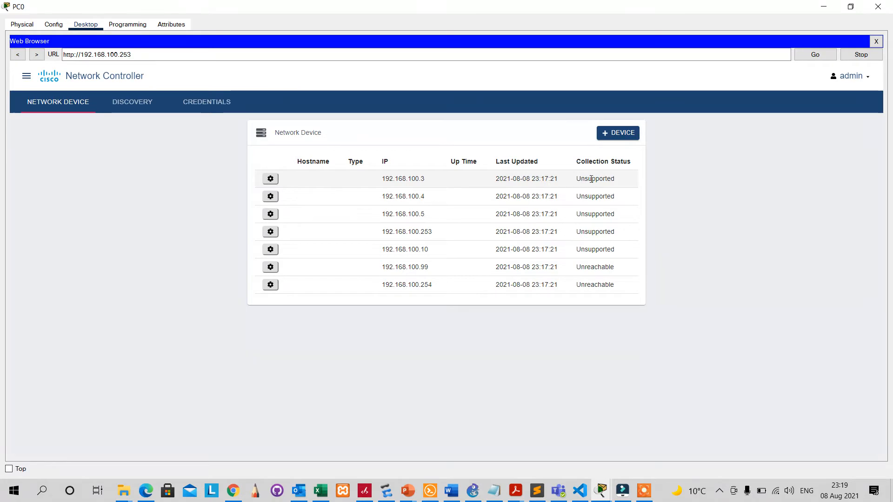
Review the details of device 192.168.100.3, scrolling through them, then close.
{"action": "left_click", "coordinate": [272, 178]}
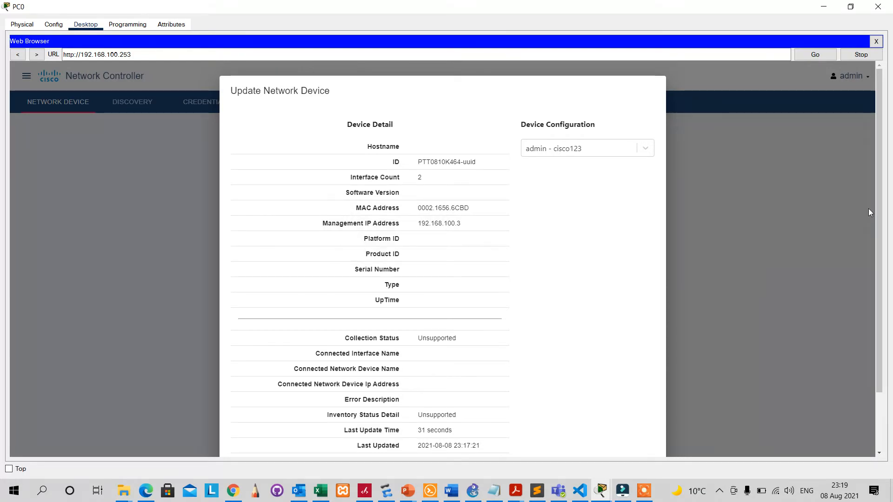
{"action": "scroll", "coordinate": [872, 283], "scroll_direction": "down", "scroll_amount": 3}
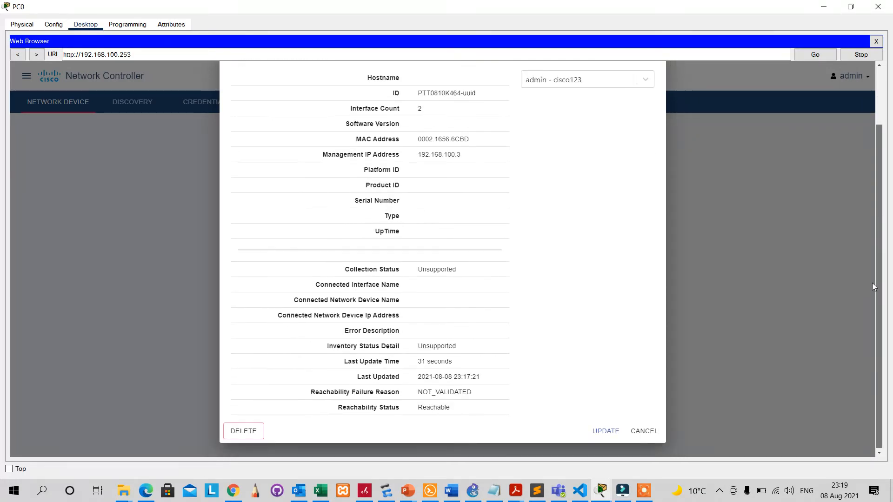
{"action": "scroll", "coordinate": [869, 270], "scroll_direction": "up", "scroll_amount": 3}
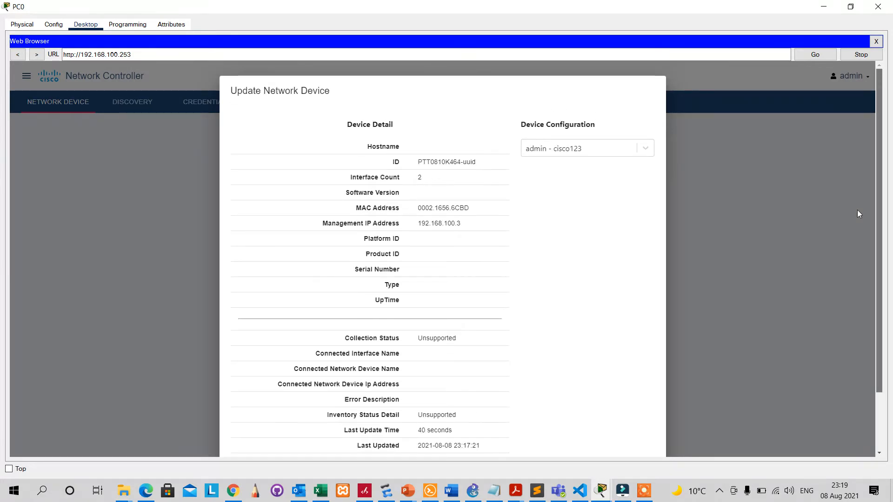
{"action": "scroll", "coordinate": [857, 214], "scroll_direction": "down", "scroll_amount": 3}
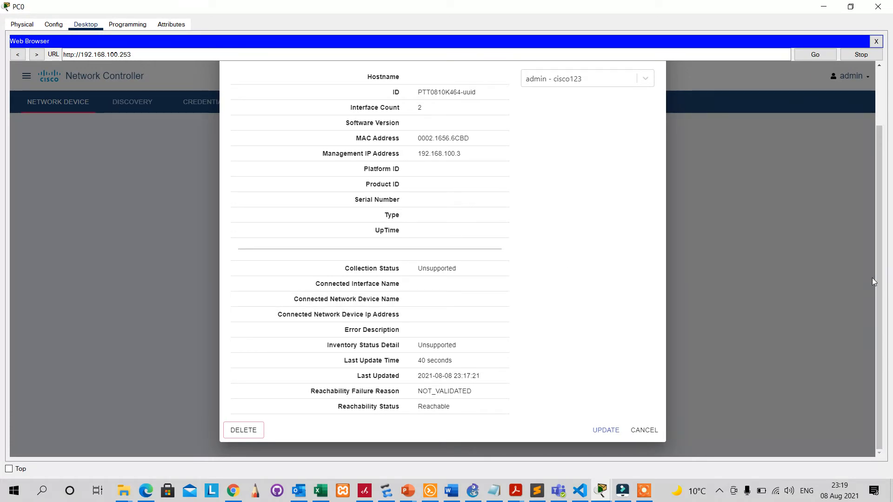
{"action": "scroll", "coordinate": [869, 185], "scroll_direction": "up", "scroll_amount": 3}
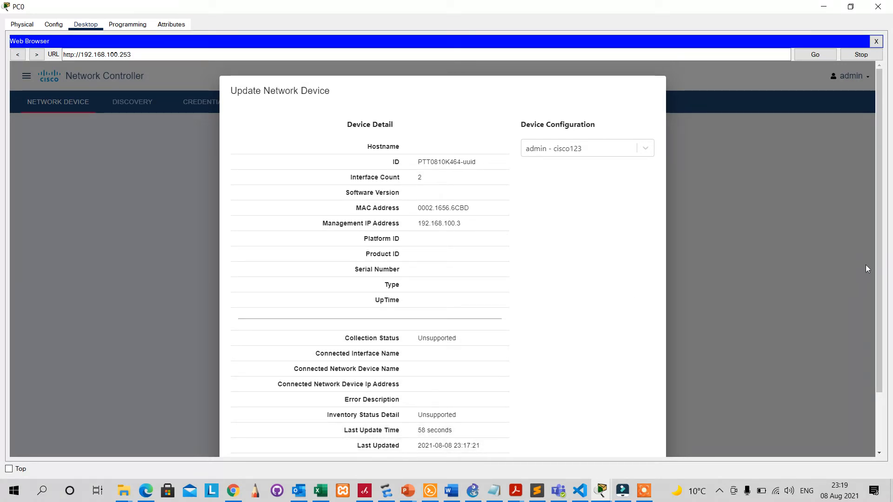
{"action": "scroll", "coordinate": [889, 331], "scroll_direction": "down", "scroll_amount": 3}
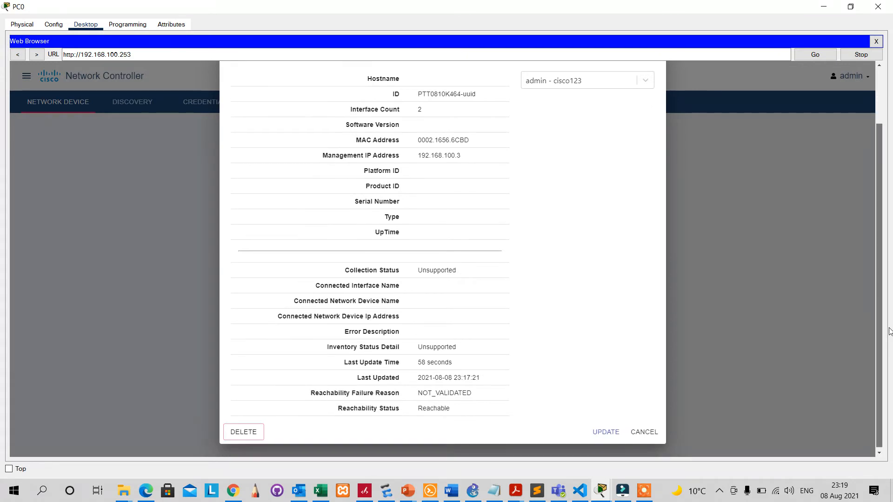
{"action": "scroll", "coordinate": [889, 331], "scroll_direction": "up", "scroll_amount": 3}
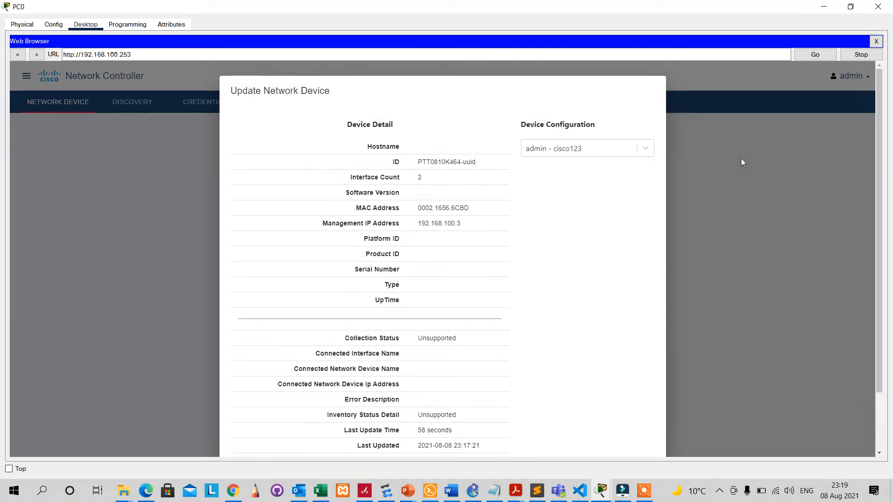
{"action": "left_click", "coordinate": [791, 148]}
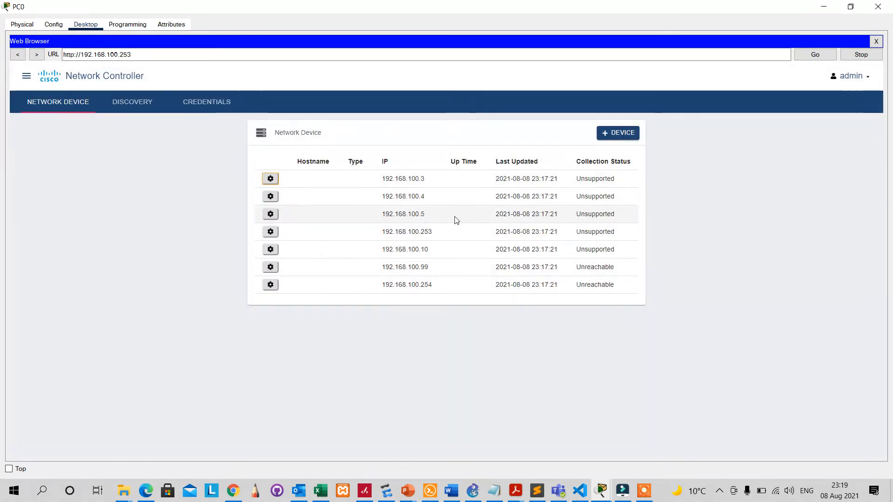
Check and close the details of unreachable devices 192.168.100.254 and 192.168.100.99.
{"action": "left_click", "coordinate": [271, 285]}
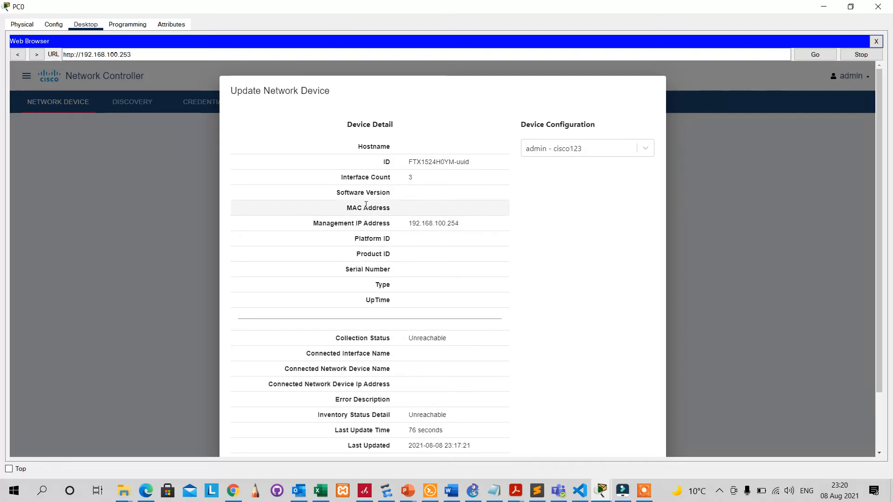
{"action": "left_click", "coordinate": [742, 175]}
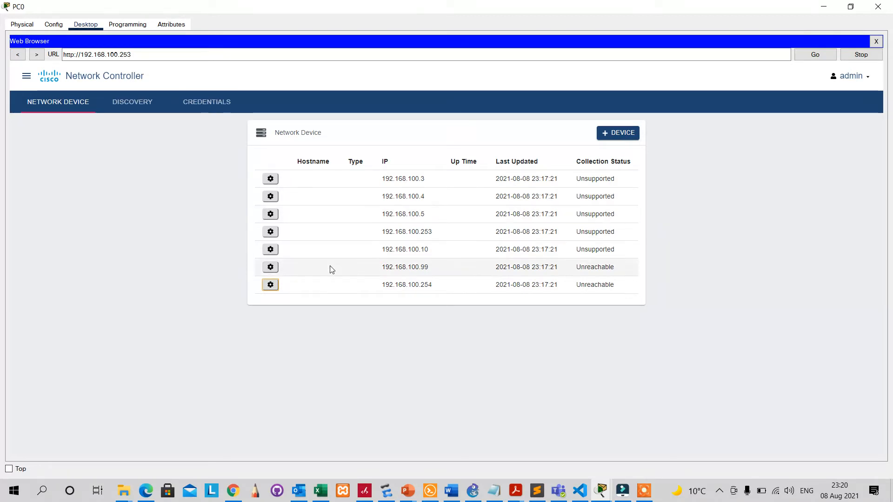
{"action": "left_click", "coordinate": [270, 267]}
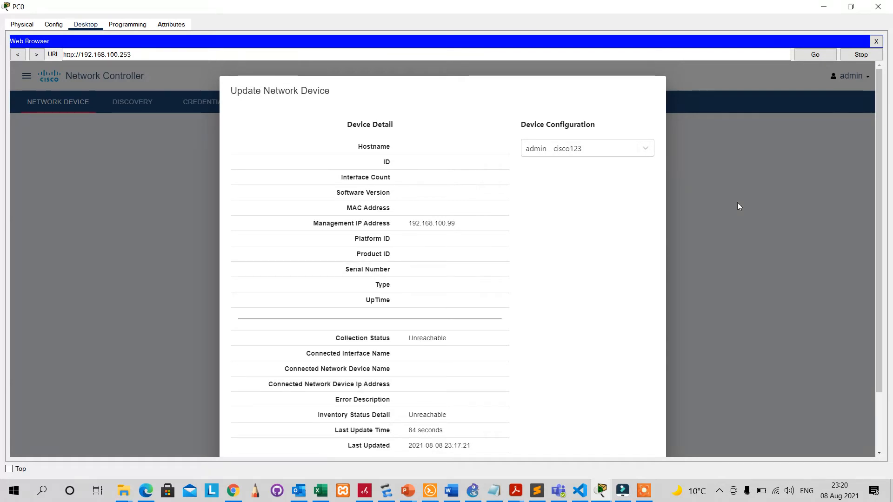
{"action": "left_click", "coordinate": [748, 198]}
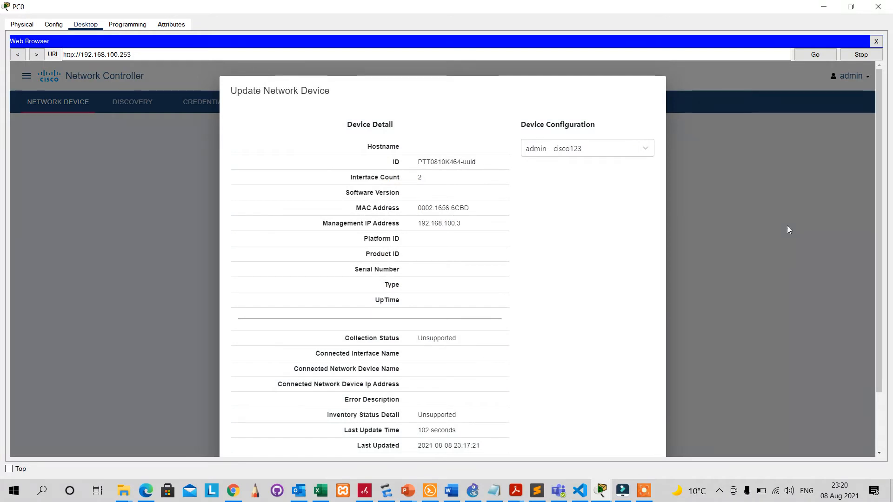
Update device 192.168.100.3 and reopen its details to confirm the update.
{"action": "scroll", "coordinate": [871, 221], "scroll_direction": "down", "scroll_amount": 2}
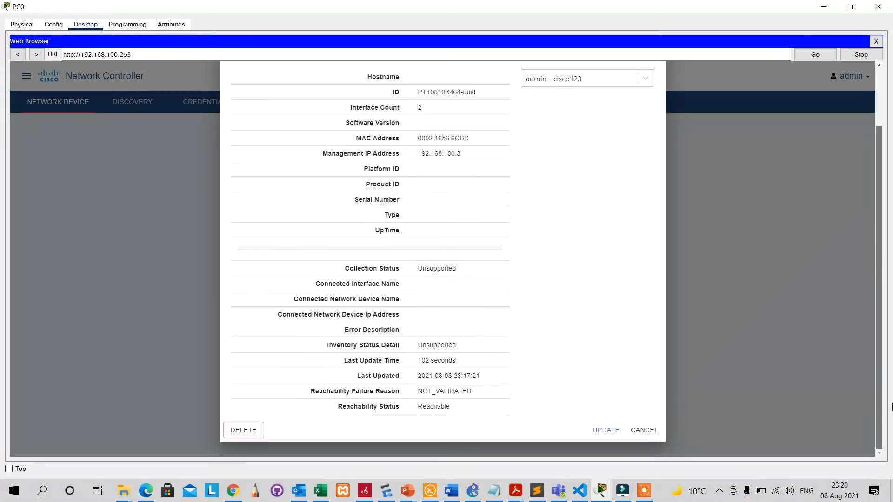
{"action": "left_click", "coordinate": [606, 430]}
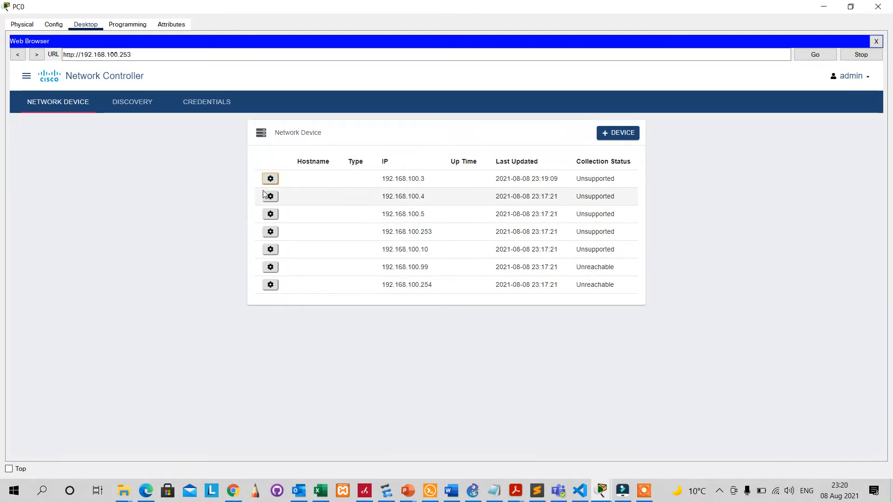
{"action": "left_click", "coordinate": [270, 178]}
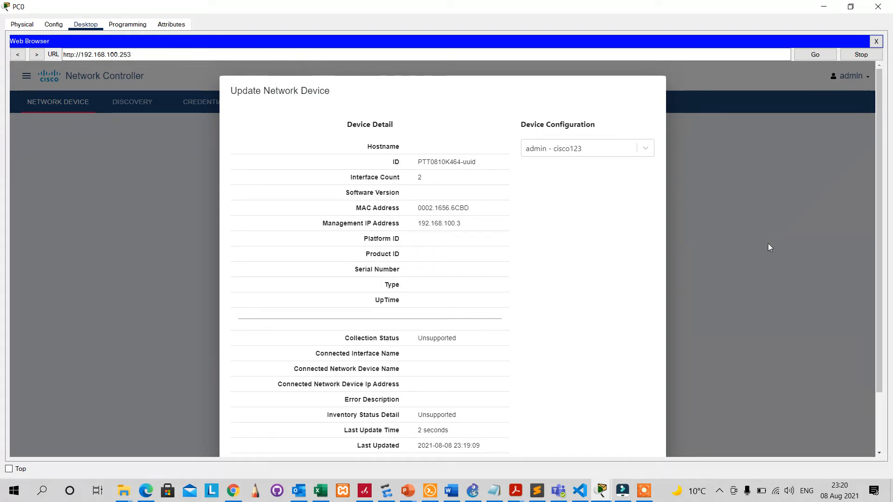
{"action": "left_click_drag", "start_coordinate": [879, 186], "coordinate": [892, 344]}
{"action": "left_click_drag", "start_coordinate": [879, 251], "coordinate": [853, 148]}
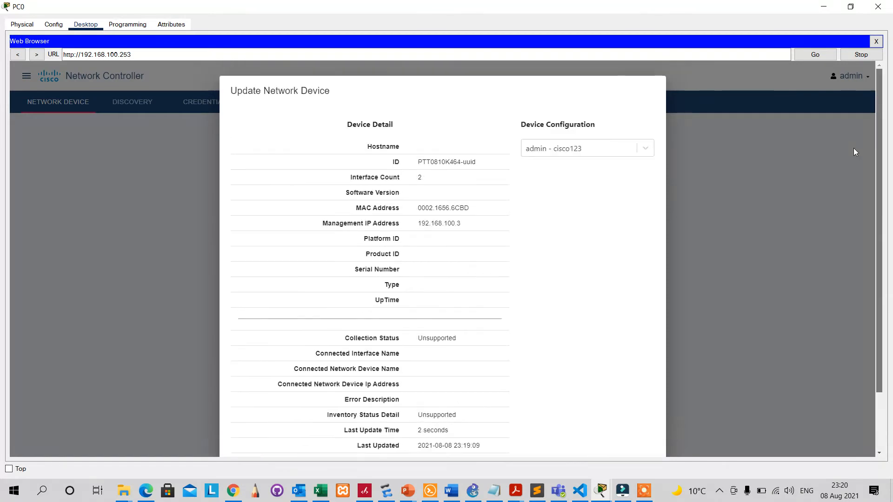
{"action": "left_click", "coordinate": [788, 144]}
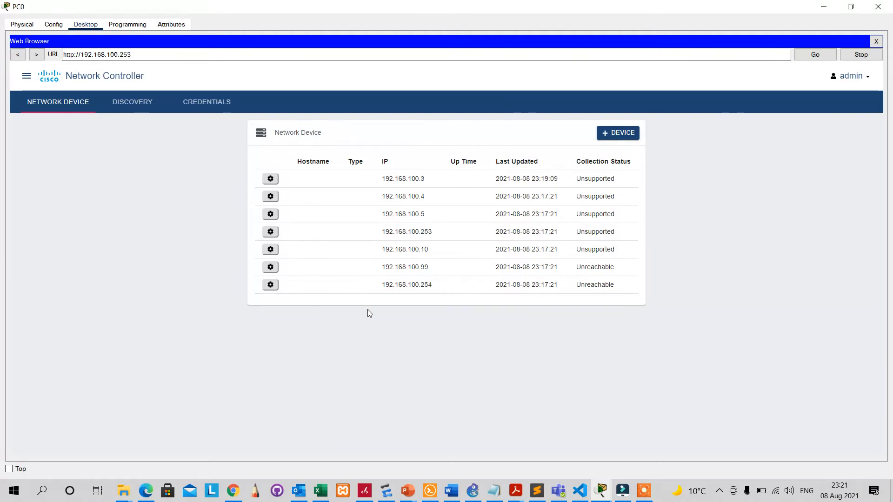
Open the internal_inventory_management discovery's details from the Discoveries list.
{"action": "left_click", "coordinate": [127, 105]}
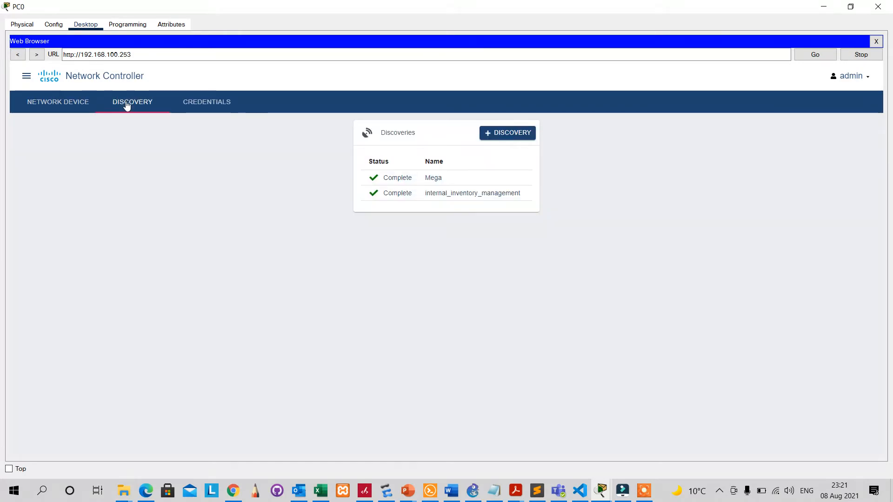
{"action": "left_click", "coordinate": [457, 195]}
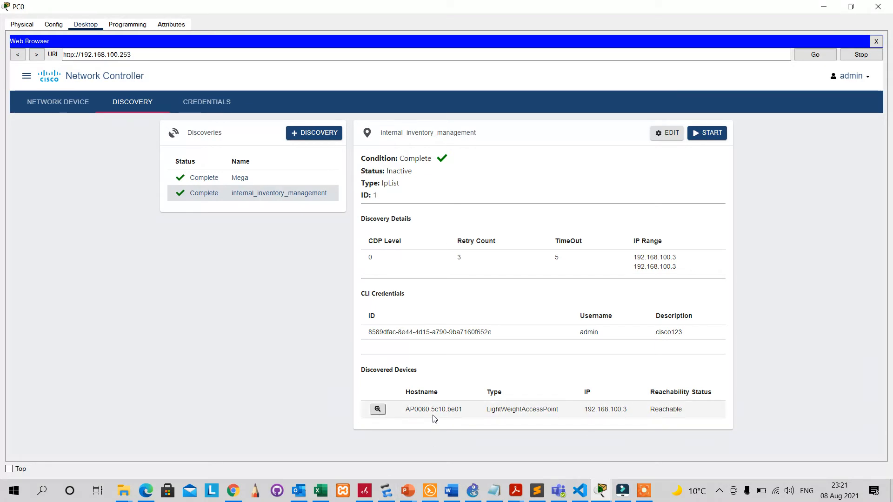
Inspect access point AP0060.5c10.be01's details, then rerun the internal_inventory_management discovery.
{"action": "left_click", "coordinate": [377, 409]}
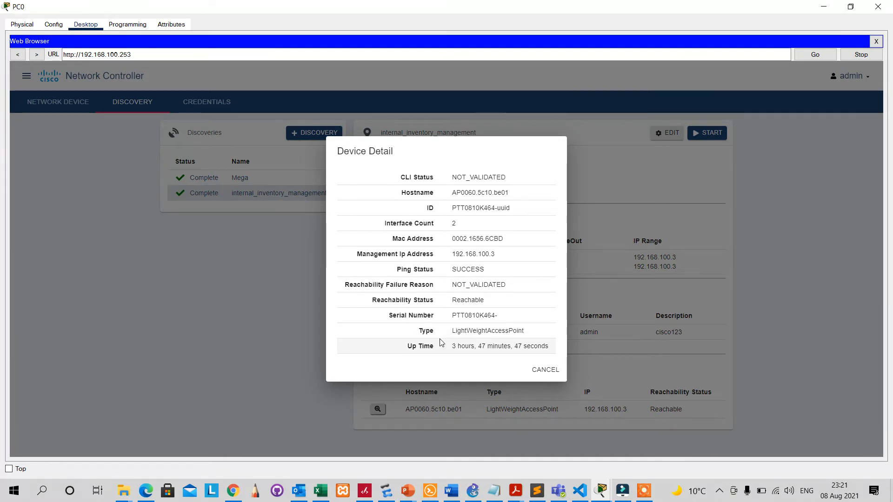
{"action": "left_click", "coordinate": [762, 280]}
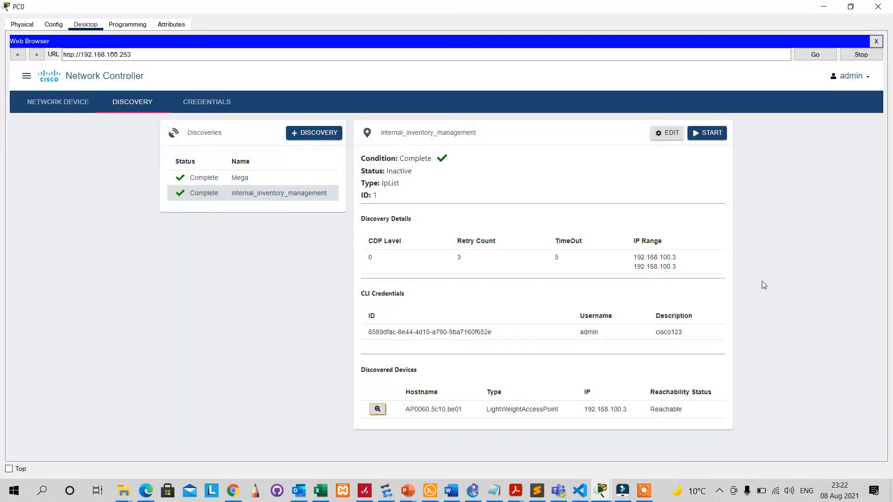
{"action": "left_click", "coordinate": [710, 133]}
Review the Assurance dashboard (6 hosts at 100% health), then open the Hosts table.
{"action": "left_click", "coordinate": [25, 76]}
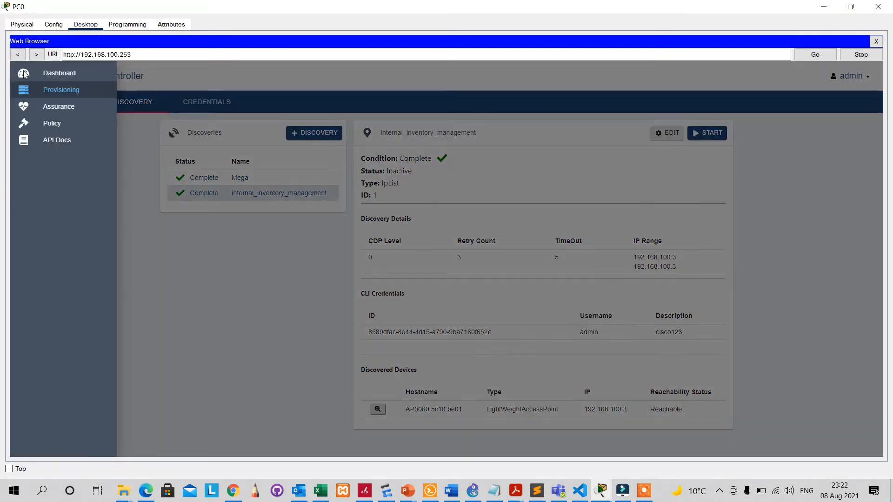
{"action": "left_click", "coordinate": [58, 107]}
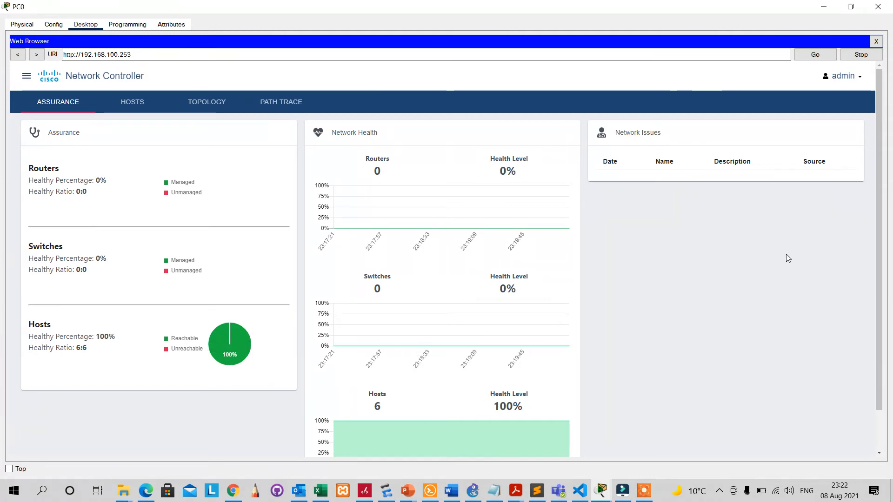
{"action": "left_click_drag", "start_coordinate": [880, 259], "coordinate": [875, 357]}
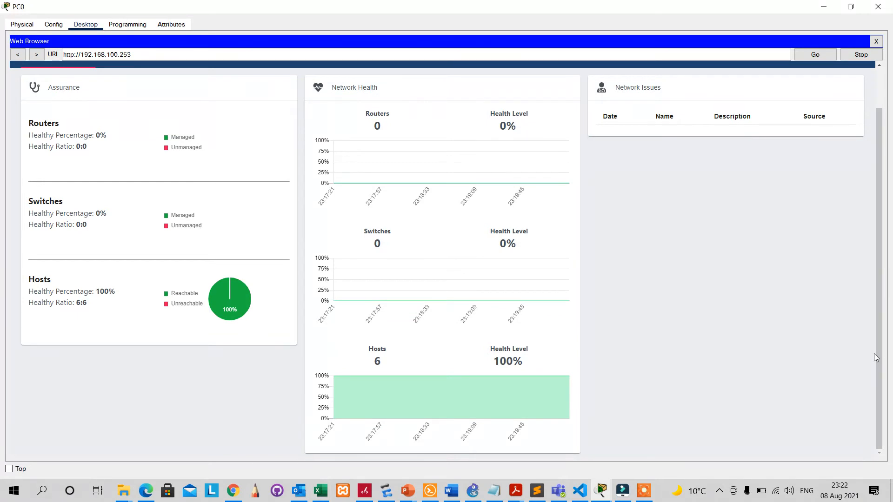
{"action": "mouse_move", "coordinate": [374, 400]}
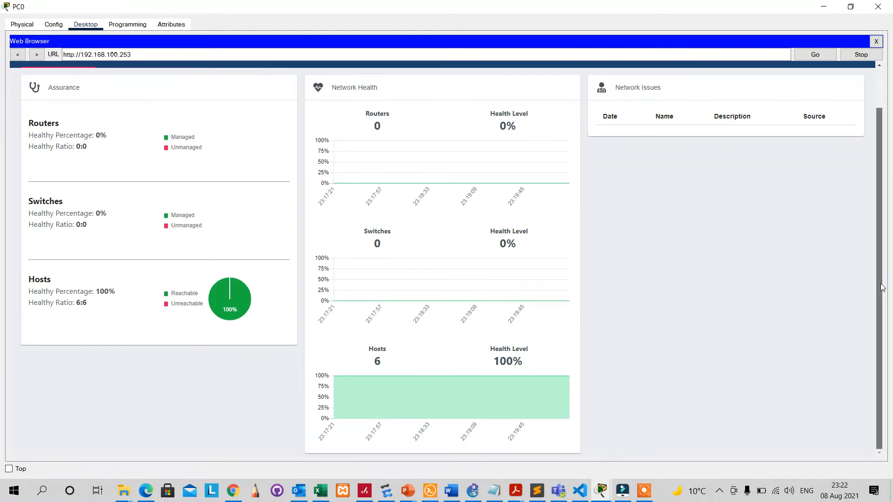
{"action": "left_click_drag", "start_coordinate": [882, 276], "coordinate": [882, 180]}
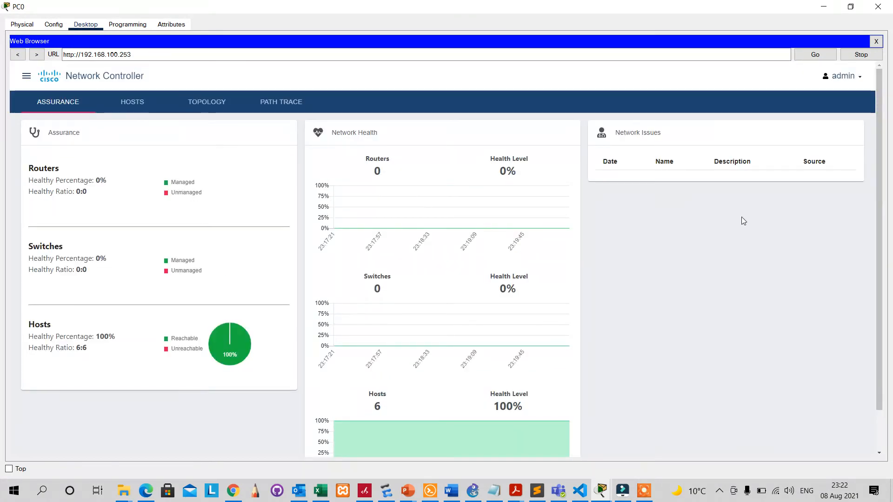
{"action": "left_click", "coordinate": [133, 110]}
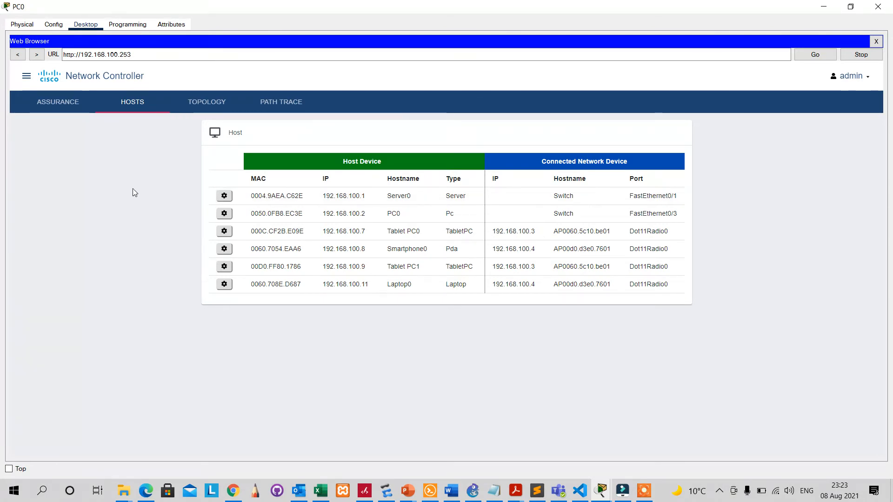
Inspect Server0's host details, then switch to the empty Topology view.
{"action": "left_click", "coordinate": [223, 196]}
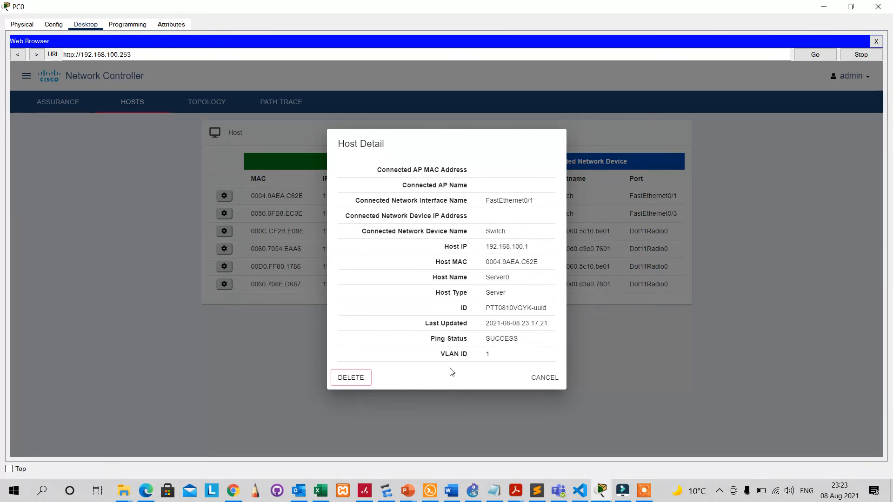
{"action": "left_click", "coordinate": [545, 377]}
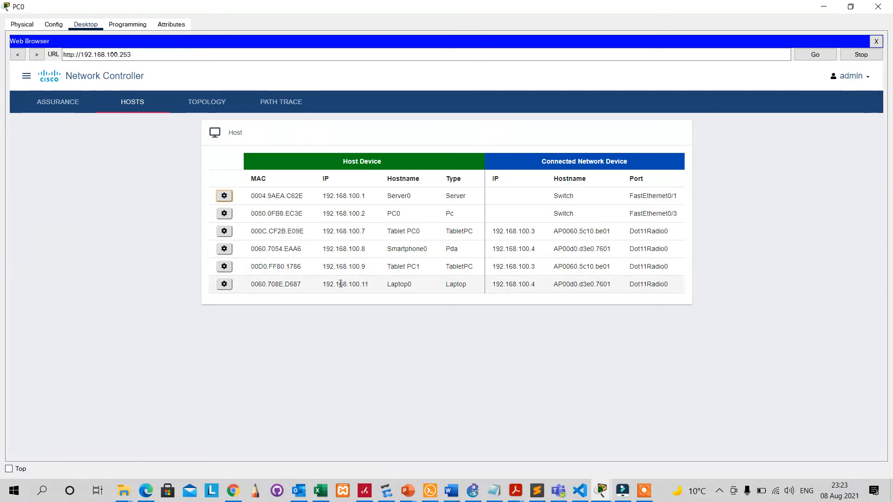
{"action": "left_click", "coordinate": [199, 105]}
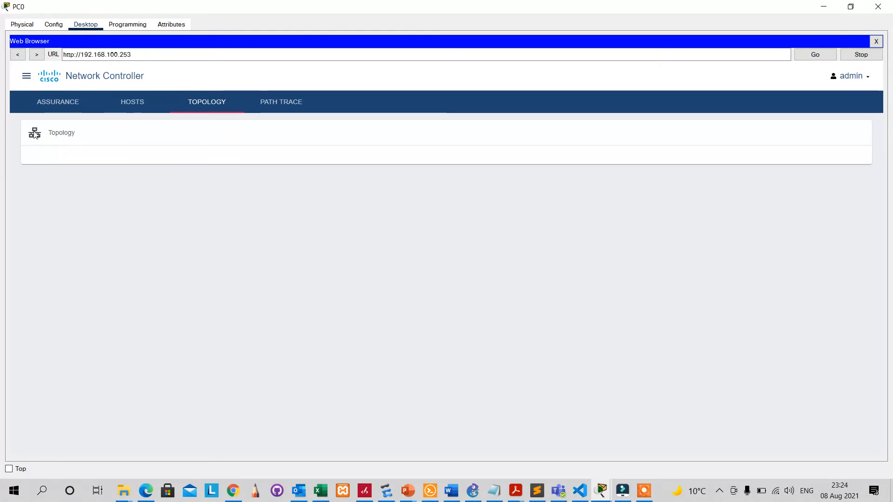
{"action": "left_click", "coordinate": [213, 105]}
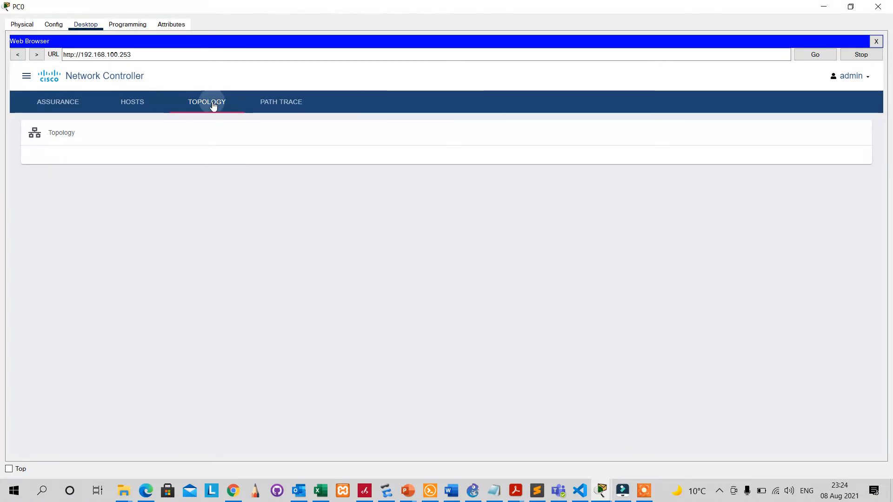
{"action": "left_click", "coordinate": [214, 105]}
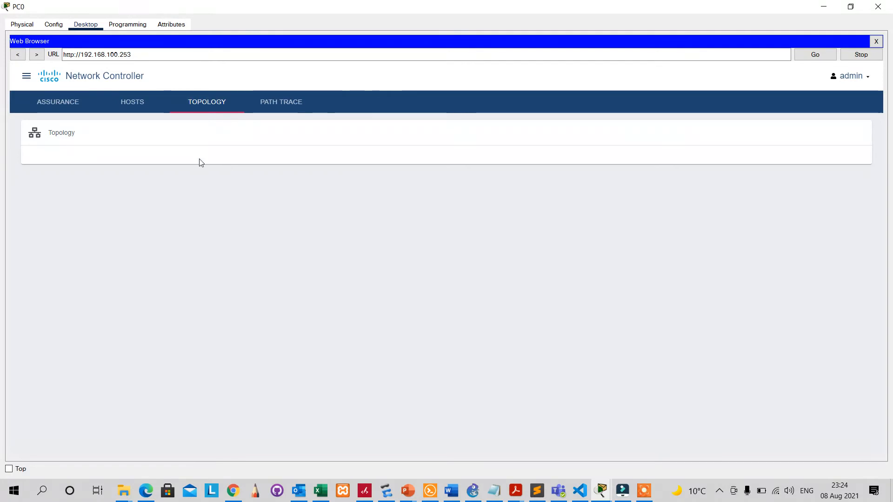
{"action": "left_click", "coordinate": [213, 105]}
Define a new path trace from source 192.168.100.1 to destination 192.168.100.254.
{"action": "left_click", "coordinate": [282, 104]}
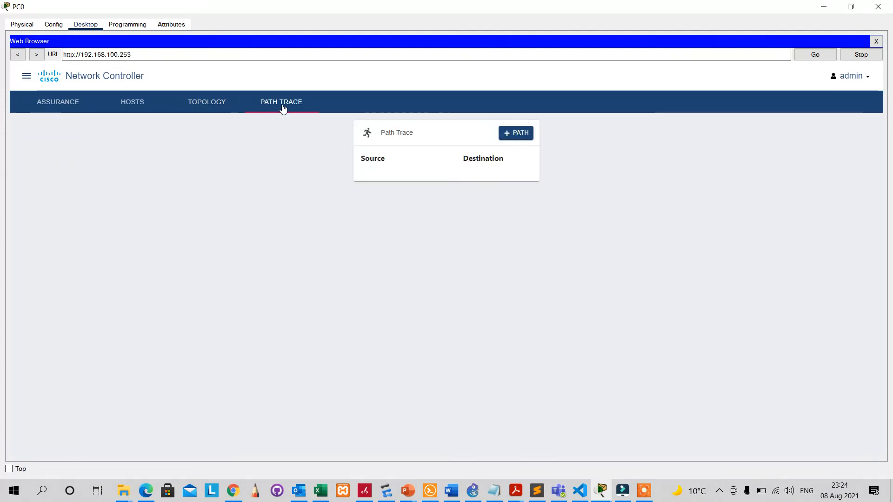
{"action": "left_click", "coordinate": [513, 135]}
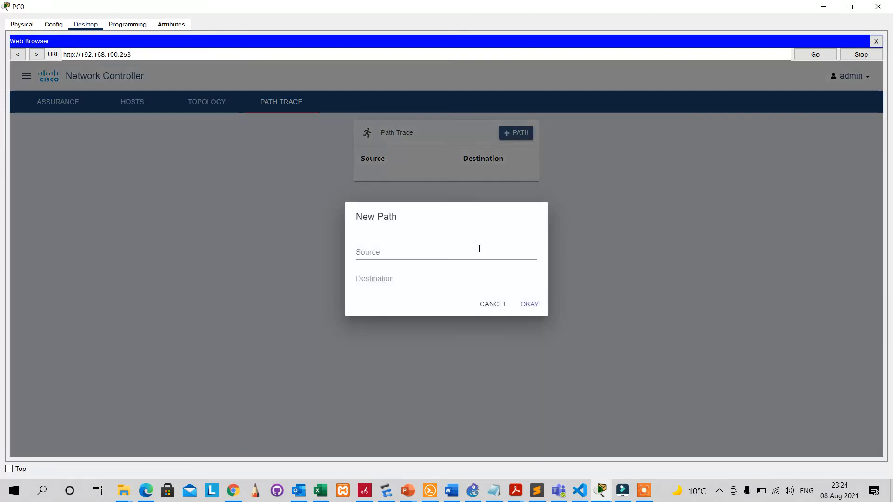
{"action": "left_click", "coordinate": [438, 257]}
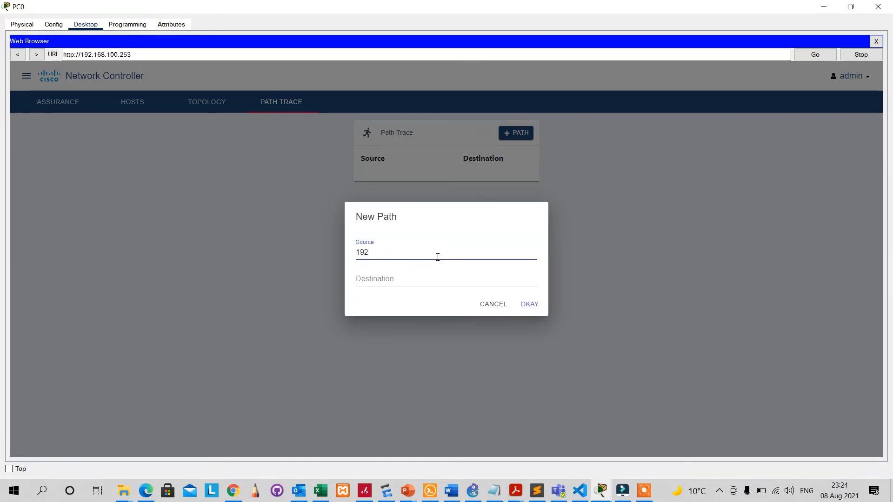
{"action": "type", "text": "192.168.100.1"}
{"action": "key", "text": "Tab"}
{"action": "type", "text": "192"}
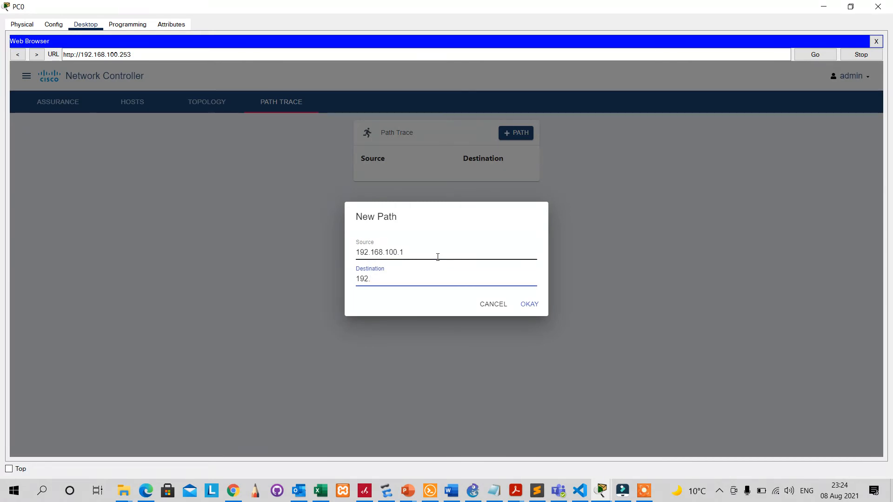
{"action": "type", "text": ".168.100.254"}
Confirm the path trace and display its completed route from Server0 to Router0.
{"action": "left_click", "coordinate": [534, 306]}
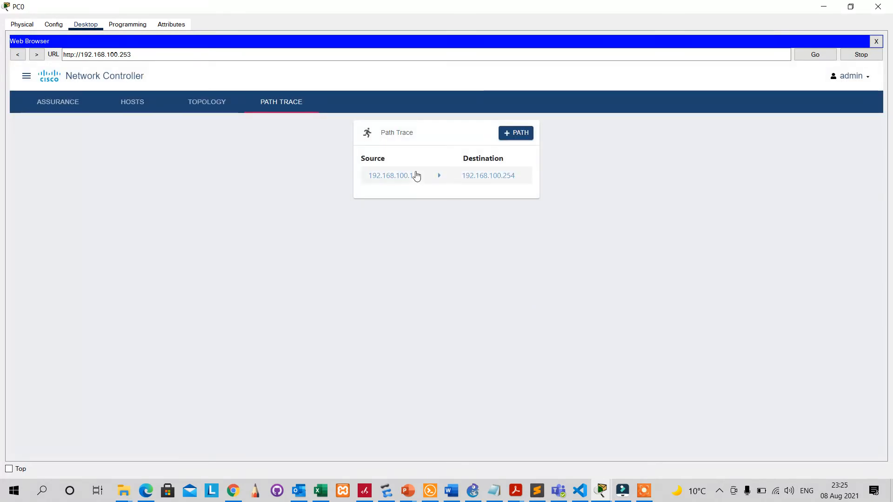
{"action": "left_click", "coordinate": [404, 178]}
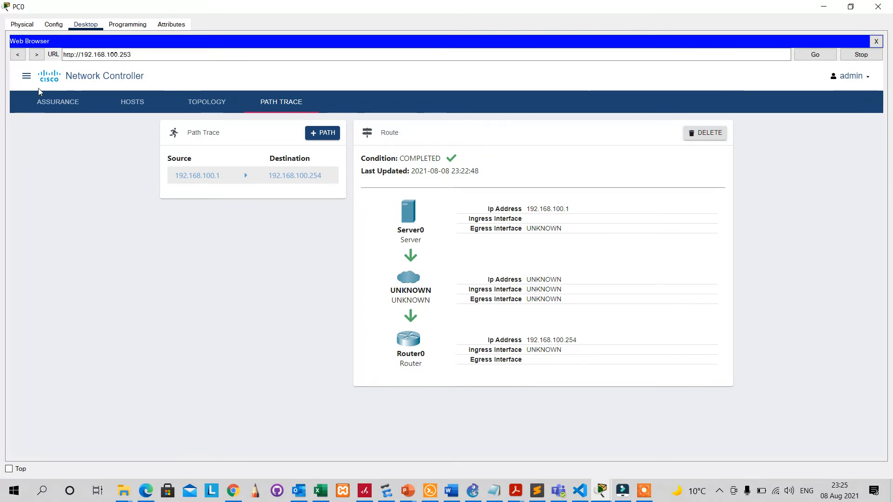
In the Policy section, add a QoS scope named admin.
{"action": "left_click", "coordinate": [27, 76]}
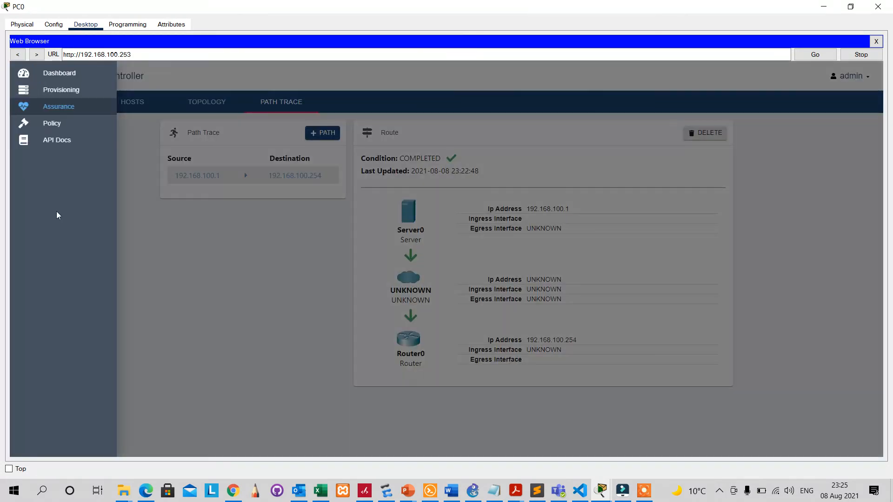
{"action": "left_click", "coordinate": [49, 126]}
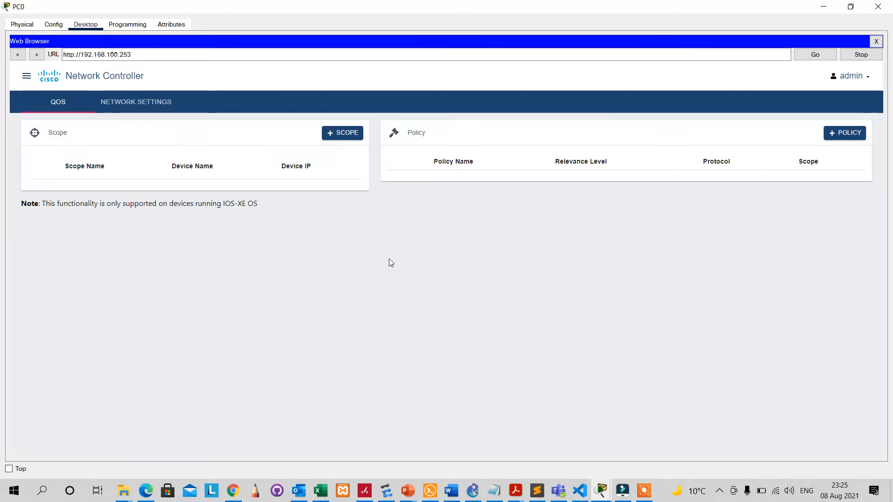
{"action": "left_click", "coordinate": [344, 133]}
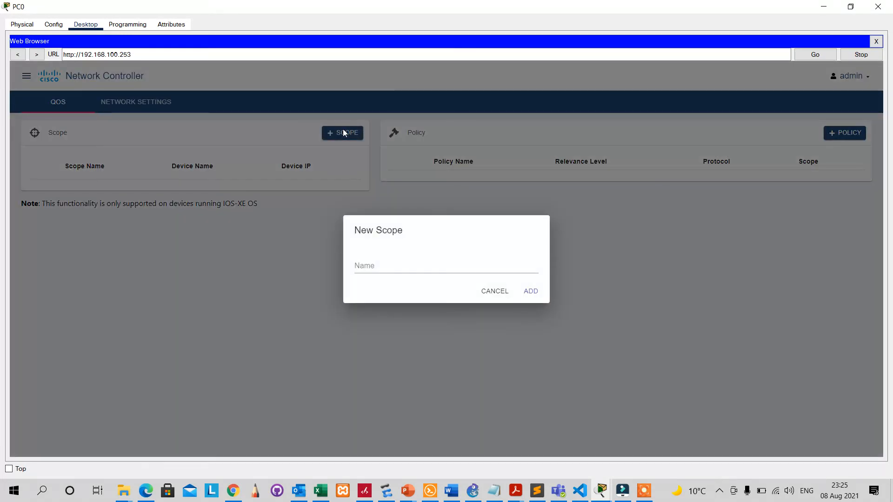
{"action": "left_click", "coordinate": [414, 262]}
{"action": "left_click", "coordinate": [414, 263]}
{"action": "left_click", "coordinate": [535, 291]}
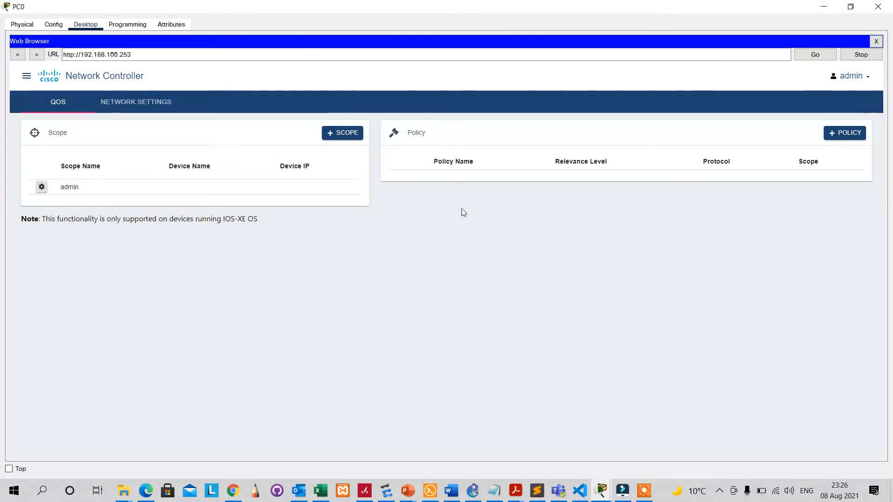
Add dhcp_policy as Business-Relevant for the DHCP protocol in the admin scope.
{"action": "left_click", "coordinate": [844, 135]}
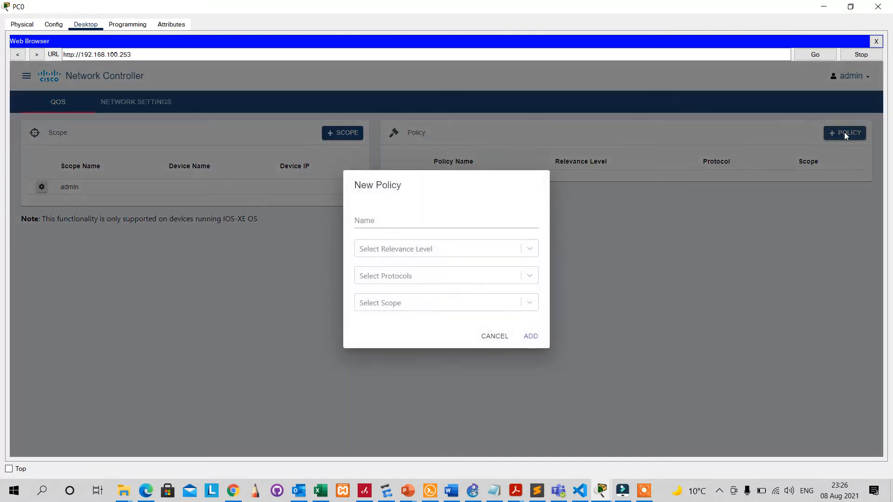
{"action": "left_click", "coordinate": [500, 220]}
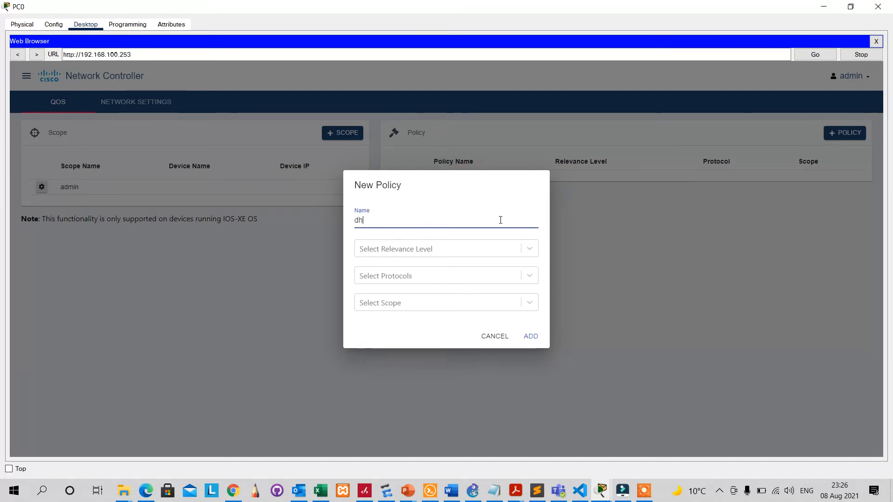
{"action": "type", "text": "dhcp_policy"}
{"action": "left_click", "coordinate": [530, 251]}
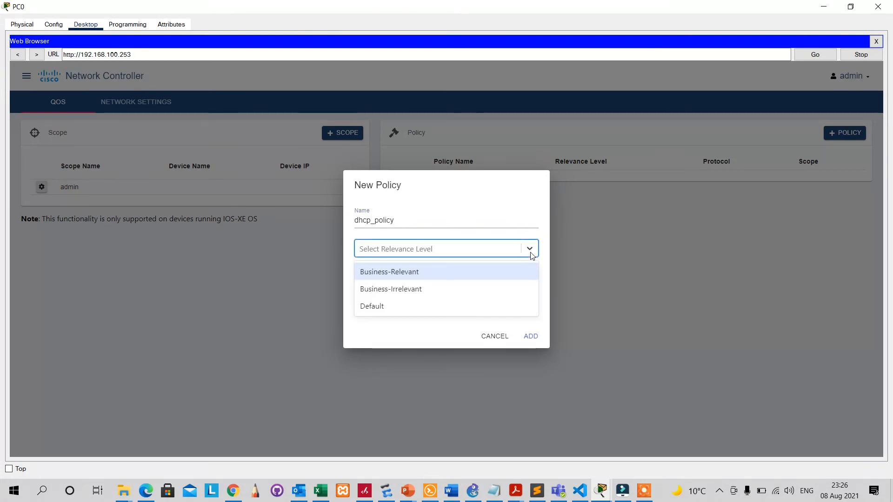
{"action": "left_click", "coordinate": [480, 269]}
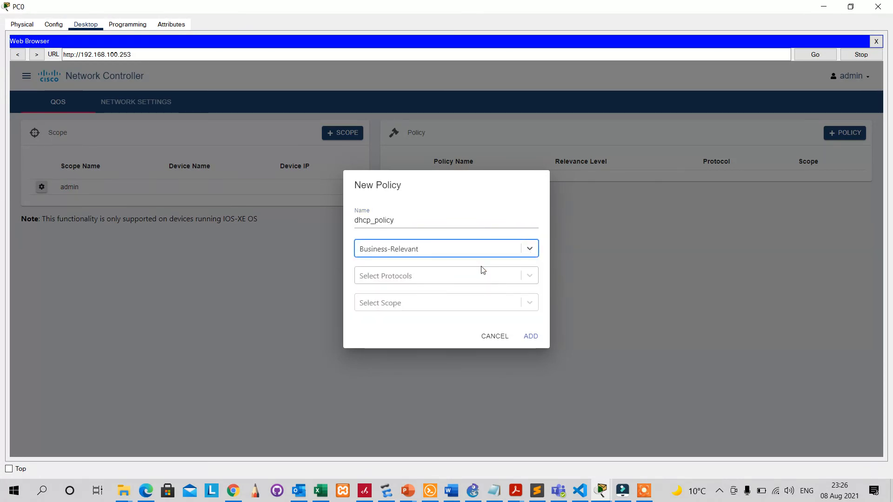
{"action": "left_click", "coordinate": [488, 275]}
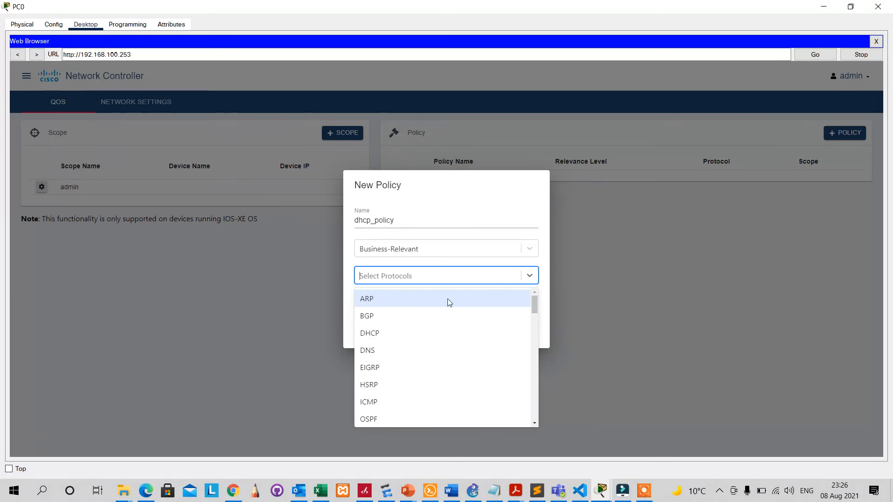
{"action": "left_click", "coordinate": [380, 331]}
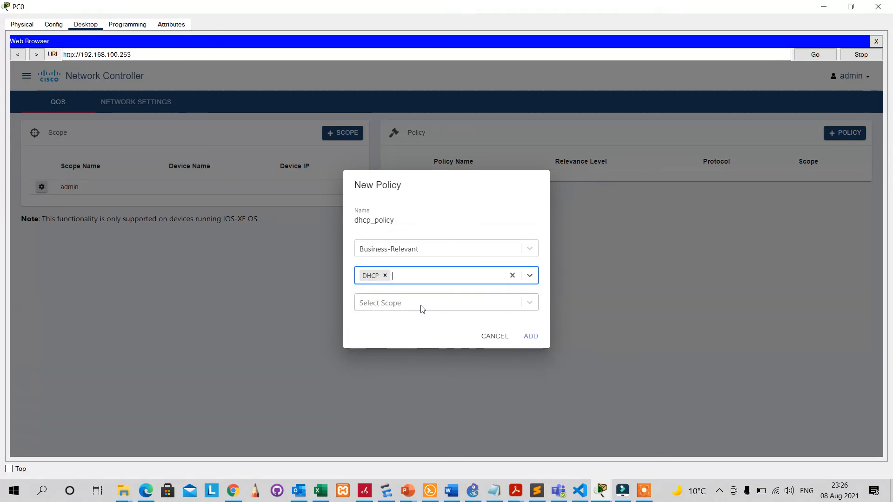
{"action": "left_click", "coordinate": [423, 309]}
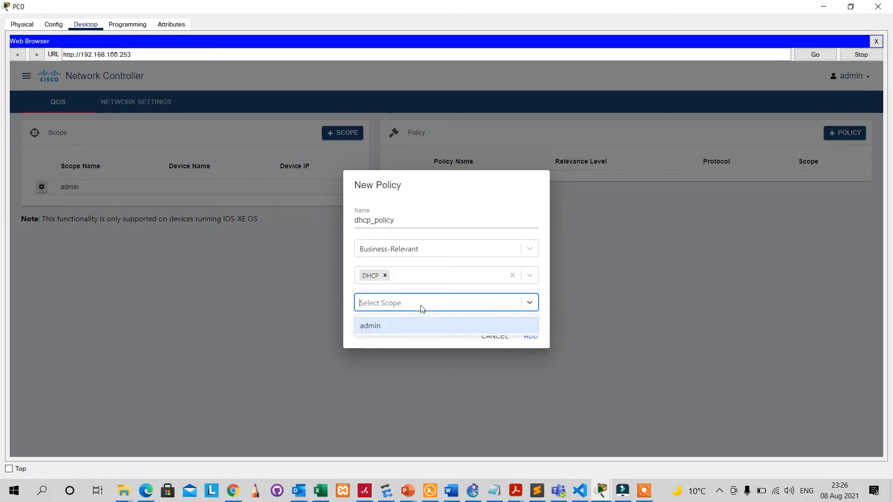
{"action": "left_click", "coordinate": [405, 327]}
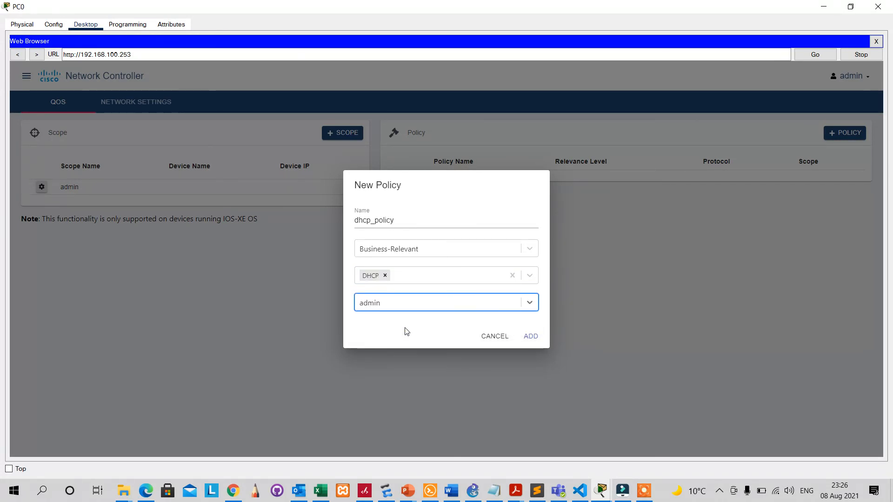
{"action": "left_click", "coordinate": [538, 341]}
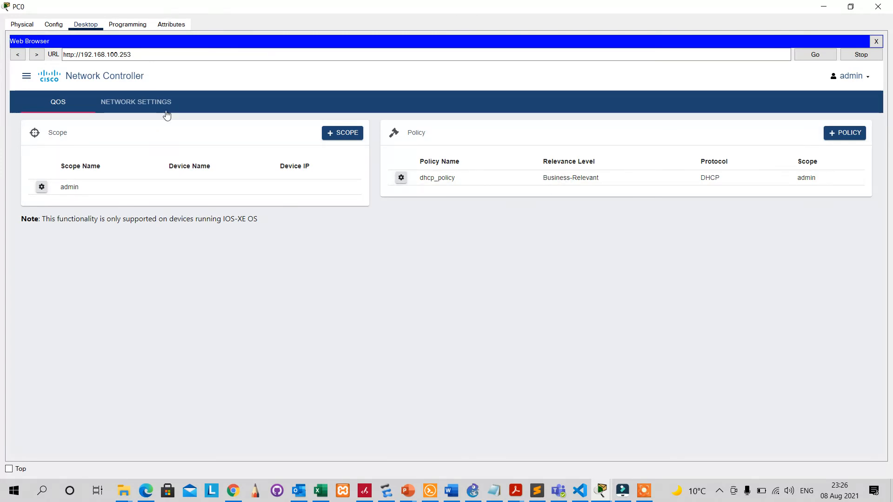
Start a new policy named usb_policy with Business-Relevant relevance.
{"action": "left_click", "coordinate": [852, 135]}
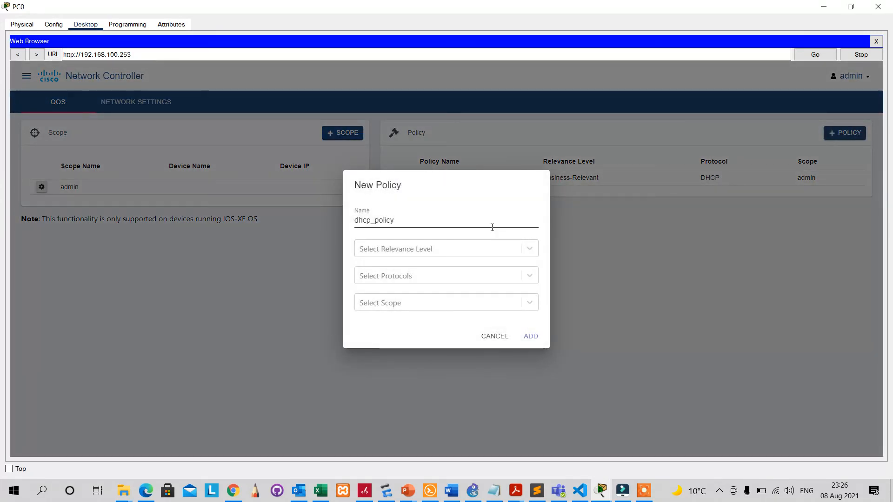
{"action": "left_click", "coordinate": [460, 217]}
{"action": "key", "text": "BackSpace"}
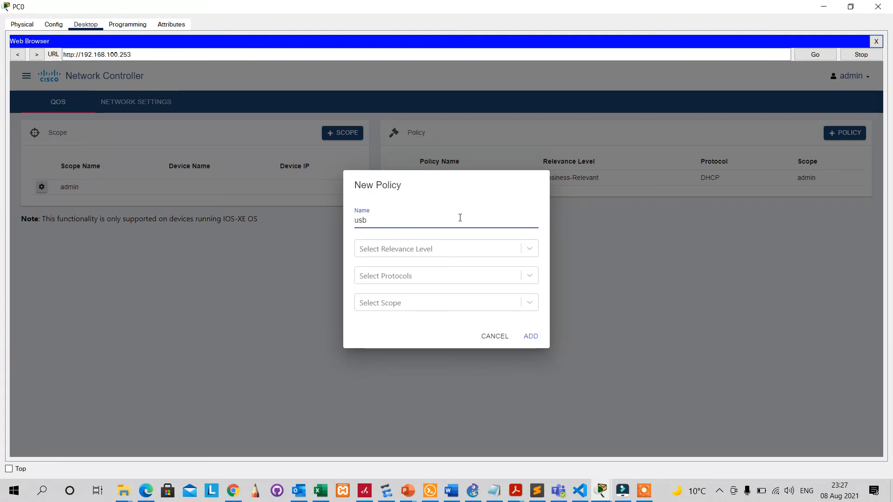
{"action": "type", "text": "_policy"}
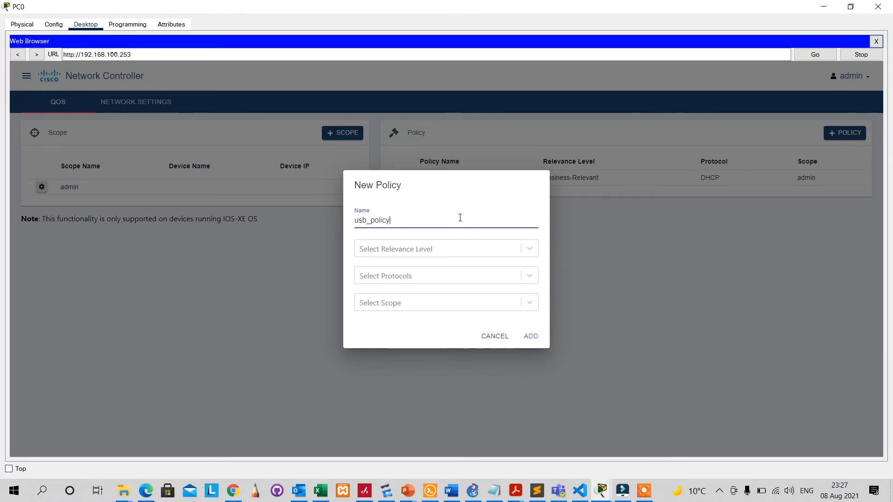
{"action": "left_click", "coordinate": [439, 255]}
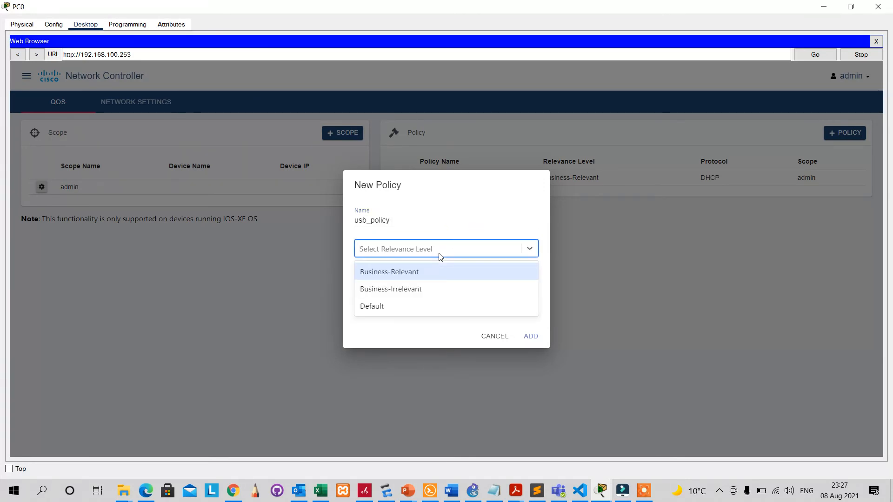
{"action": "left_click", "coordinate": [440, 275]}
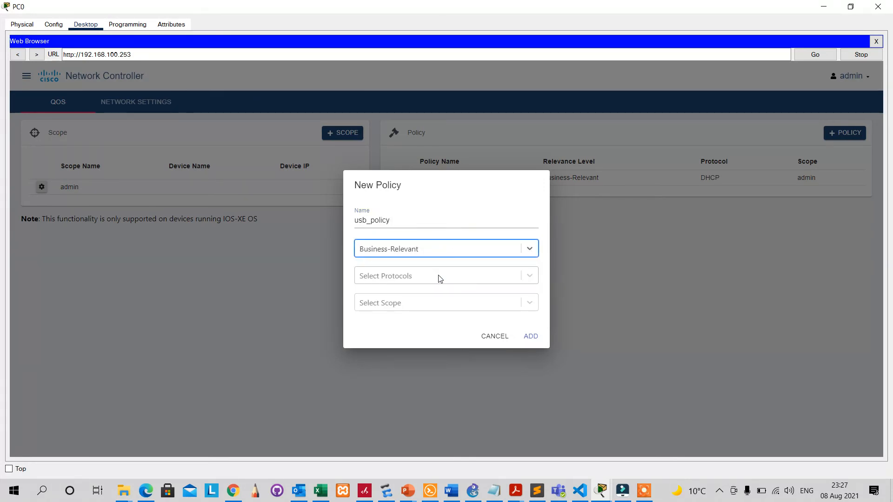
Set protocol USB and scope admin, submit, and dismiss the ResourceConflict error.
{"action": "left_click", "coordinate": [439, 277]}
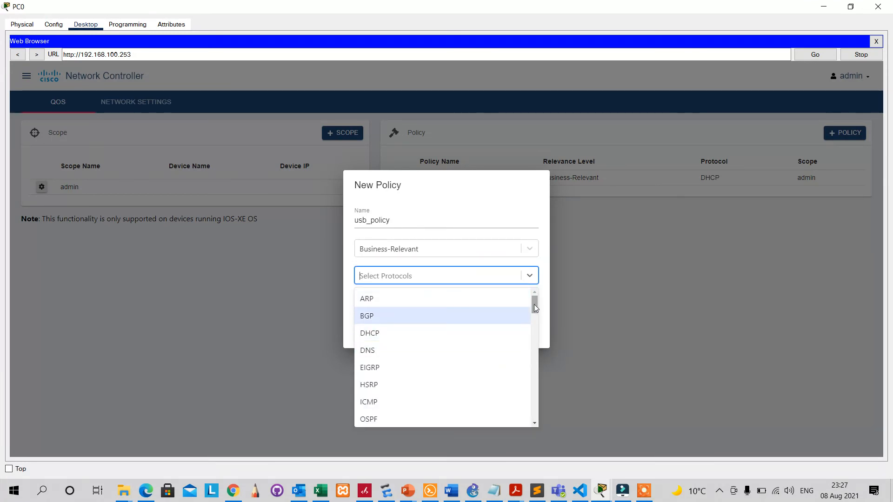
{"action": "left_click_drag", "start_coordinate": [534, 304], "coordinate": [528, 367]}
{"action": "left_click_drag", "start_coordinate": [528, 378], "coordinate": [526, 415]}
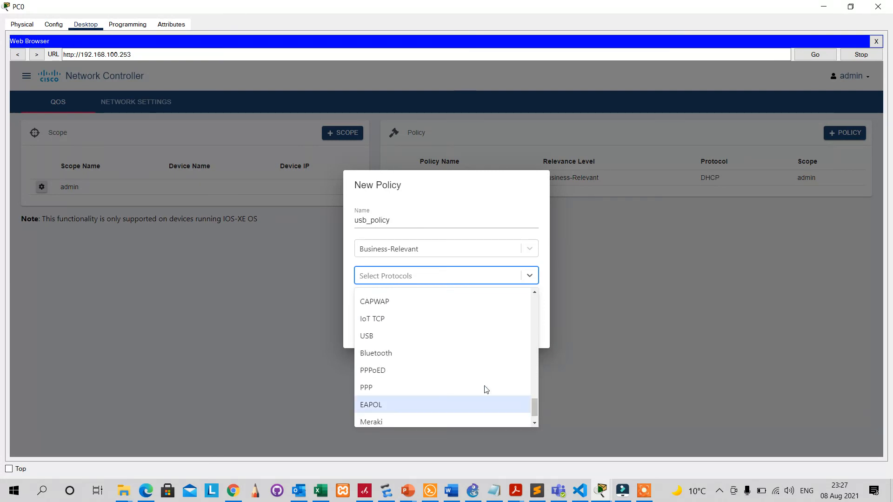
{"action": "left_click", "coordinate": [405, 337]}
{"action": "left_click", "coordinate": [531, 305]}
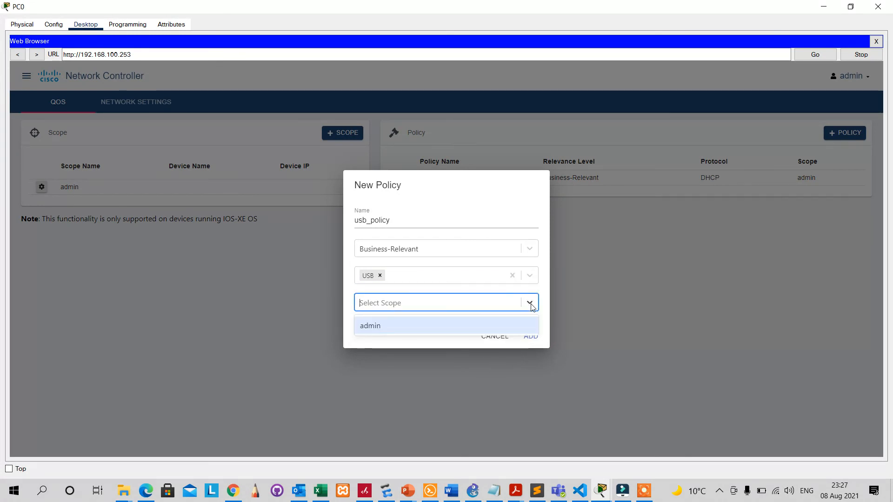
{"action": "left_click", "coordinate": [453, 333]}
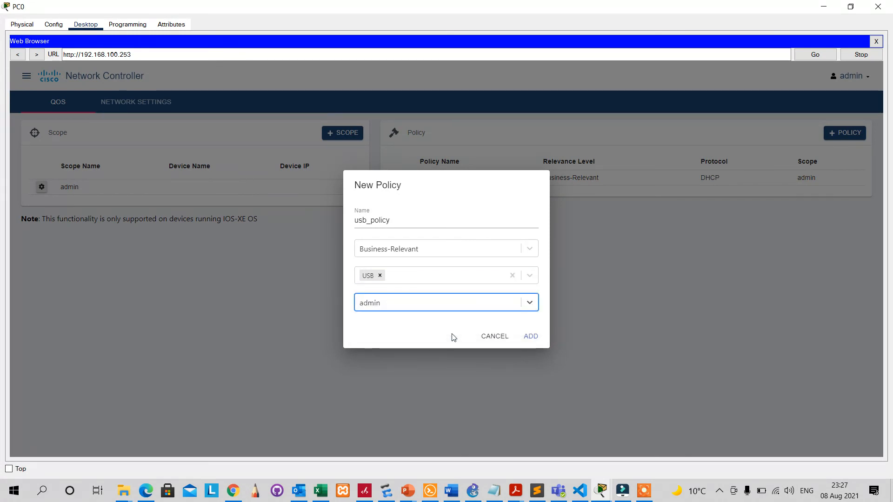
{"action": "left_click", "coordinate": [534, 339]}
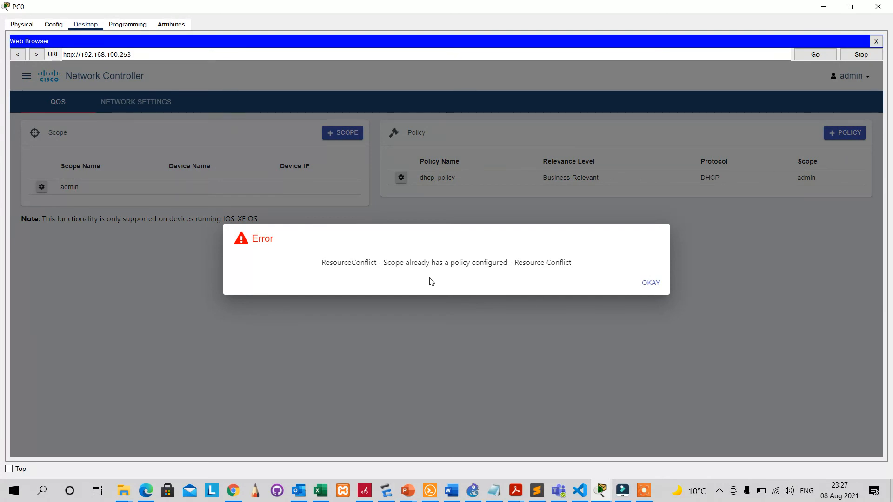
{"action": "left_click", "coordinate": [651, 282]}
Add a second QoS scope named usb.
{"action": "left_click", "coordinate": [342, 133]}
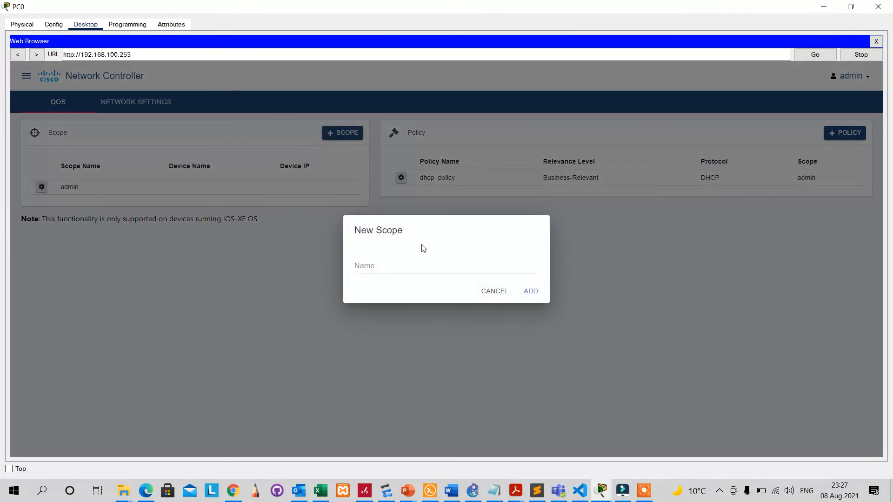
{"action": "left_click", "coordinate": [401, 272]}
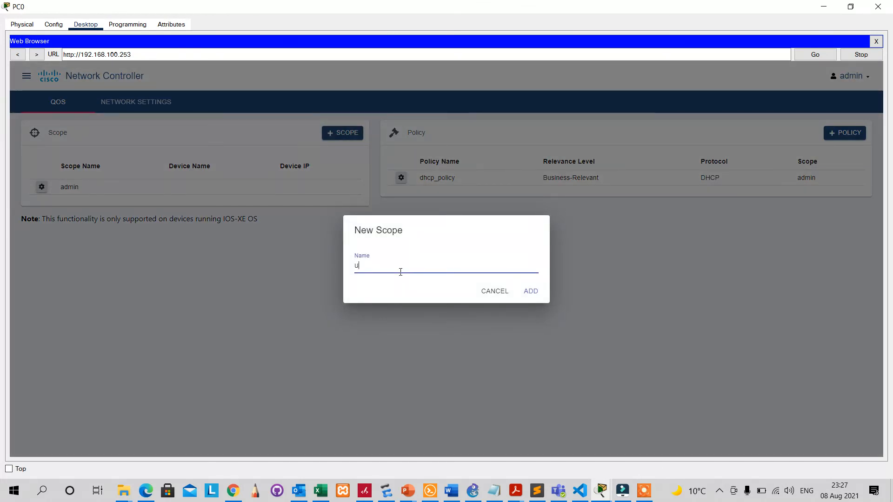
{"action": "left_click", "coordinate": [528, 291]}
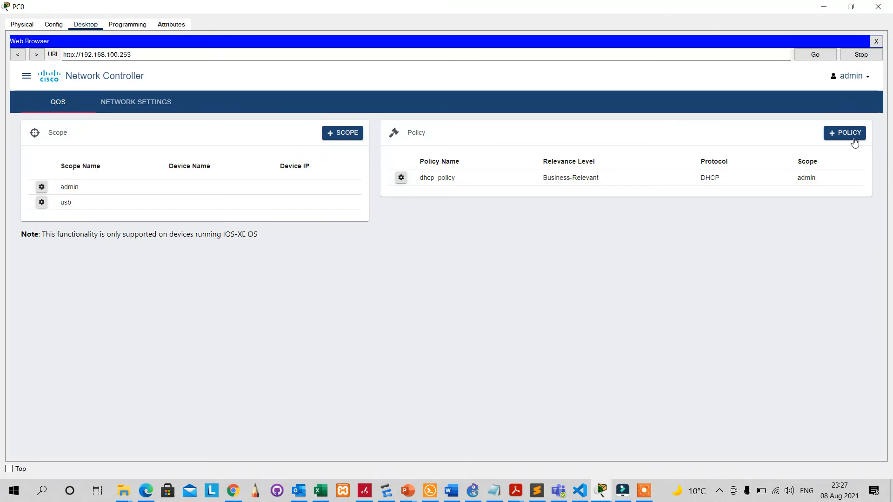
{"action": "left_click", "coordinate": [853, 135]}
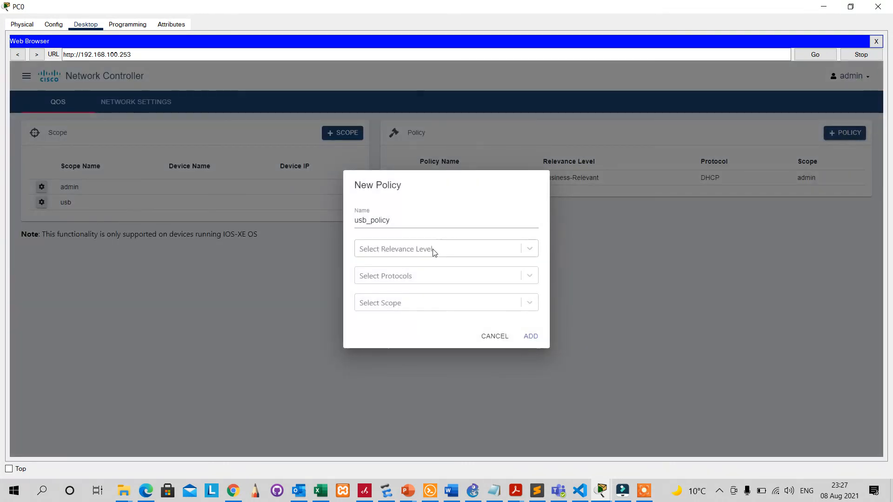
Create usb_policy as Business-Relevant for the USB protocol in the usb scope.
{"action": "left_click", "coordinate": [425, 250]}
{"action": "left_click", "coordinate": [411, 274]}
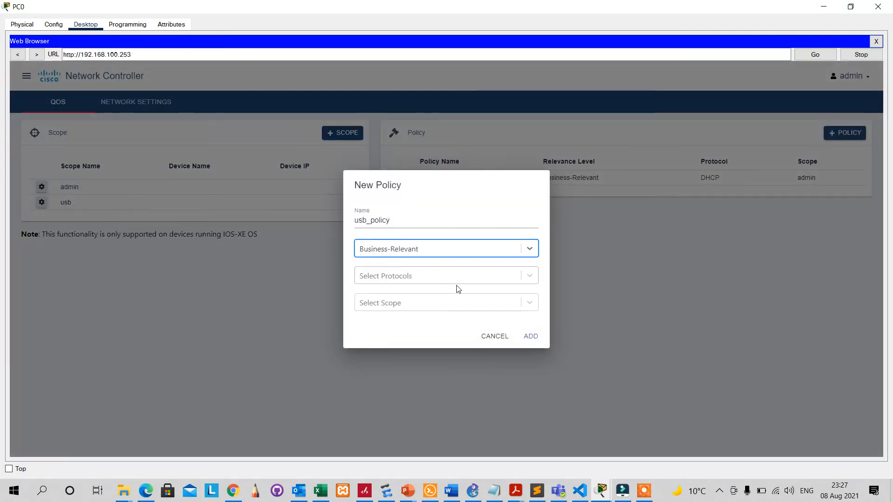
{"action": "left_click", "coordinate": [457, 281]}
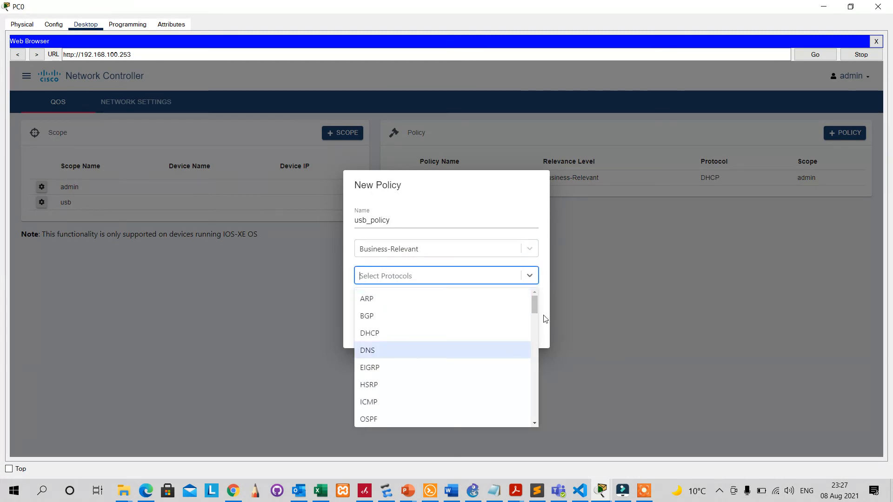
{"action": "type", "text": "u"}
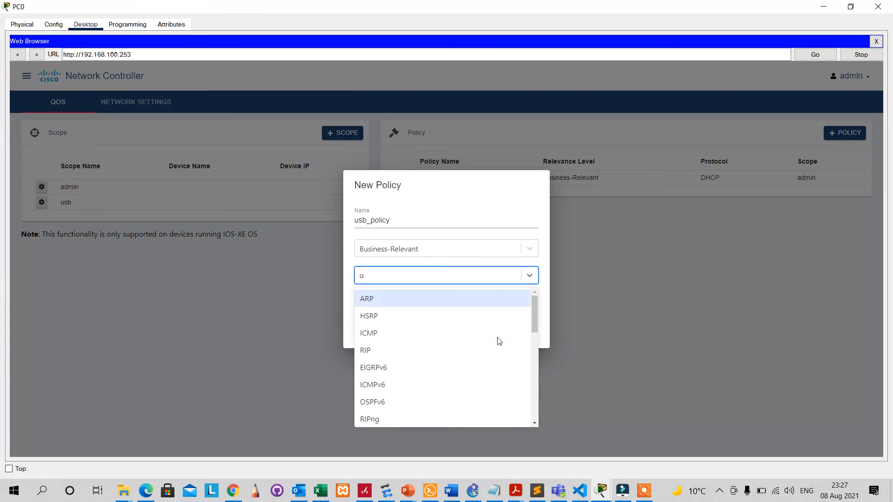
{"action": "type", "text": "sb"}
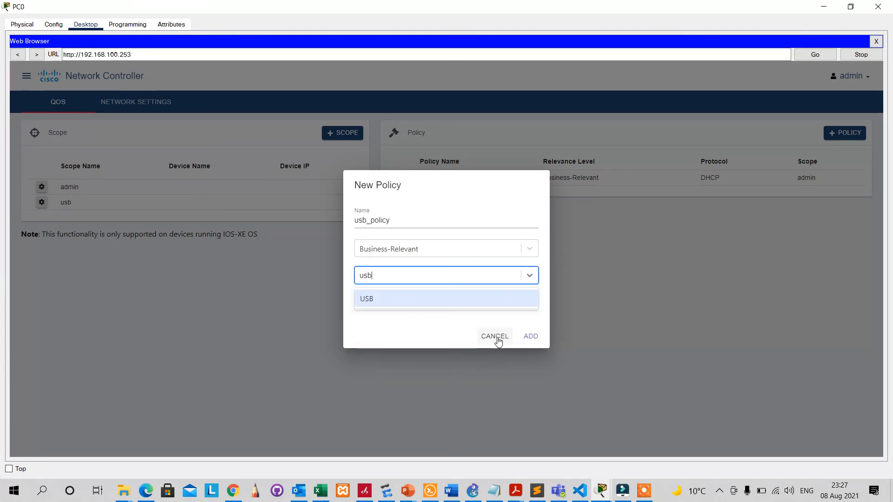
{"action": "left_click", "coordinate": [472, 299]}
{"action": "left_click", "coordinate": [488, 308]}
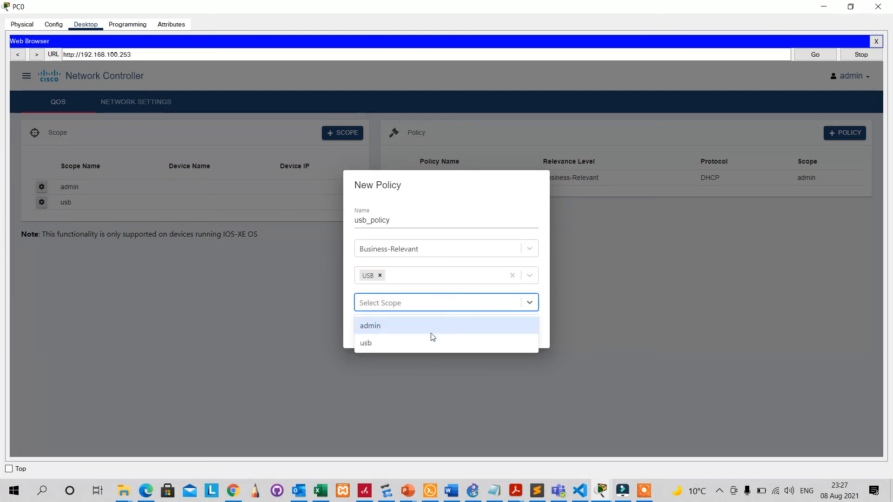
{"action": "left_click", "coordinate": [418, 344]}
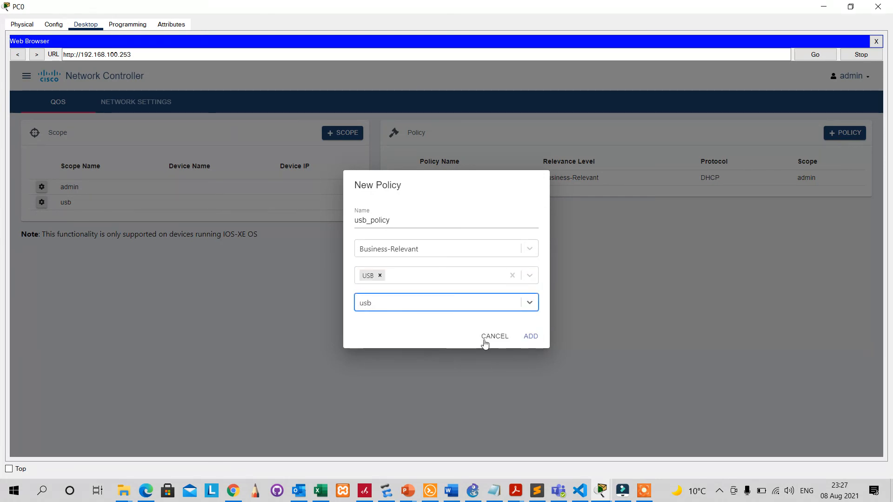
{"action": "left_click", "coordinate": [530, 337]}
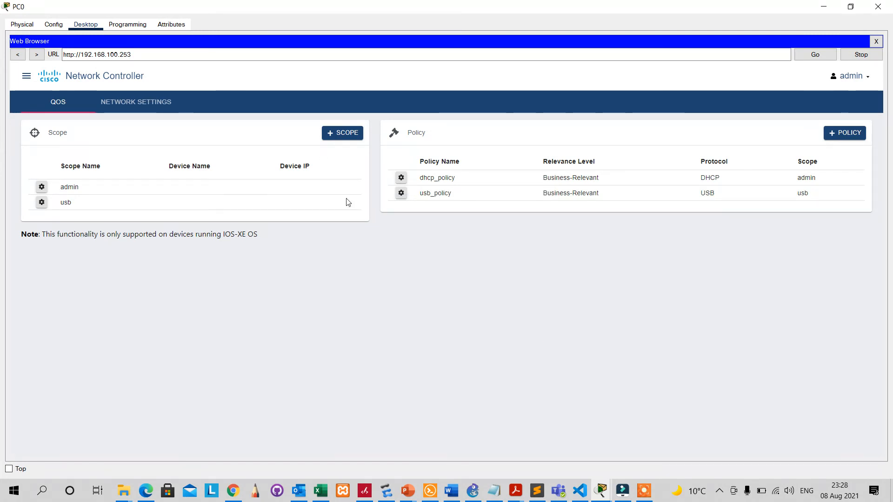
Open Network Settings and step through DNS, NetFlow and NTP to the Syslog section.
{"action": "left_click", "coordinate": [127, 103]}
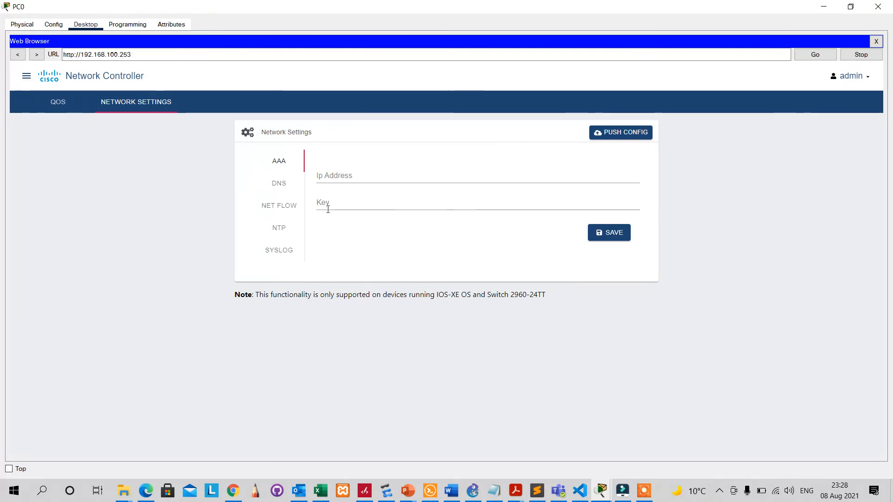
{"action": "left_click", "coordinate": [275, 188]}
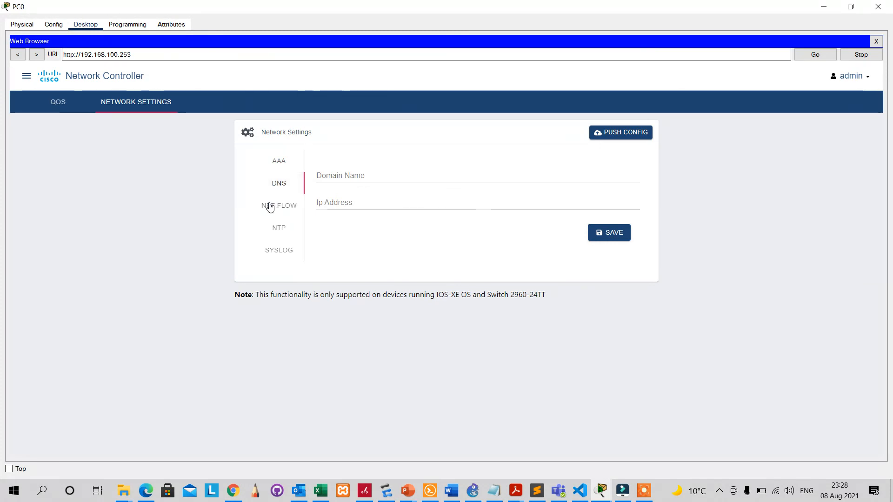
{"action": "left_click", "coordinate": [270, 206]}
{"action": "left_click", "coordinate": [282, 227]}
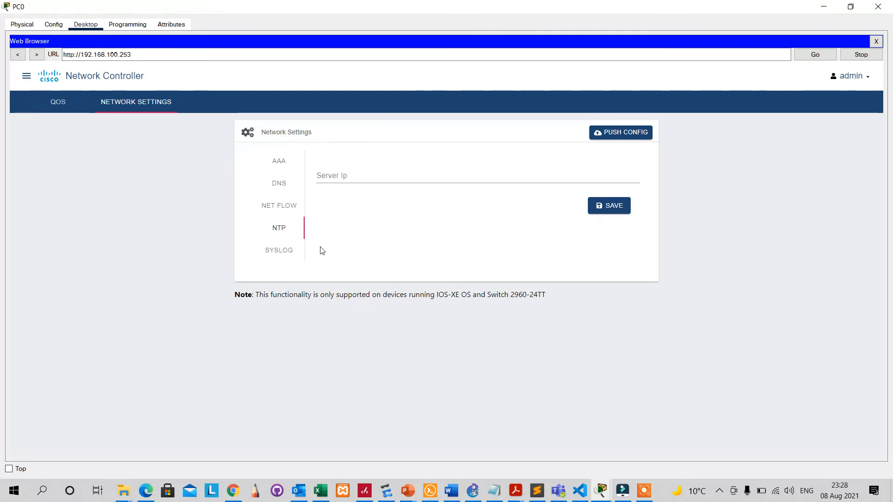
{"action": "left_click", "coordinate": [278, 258]}
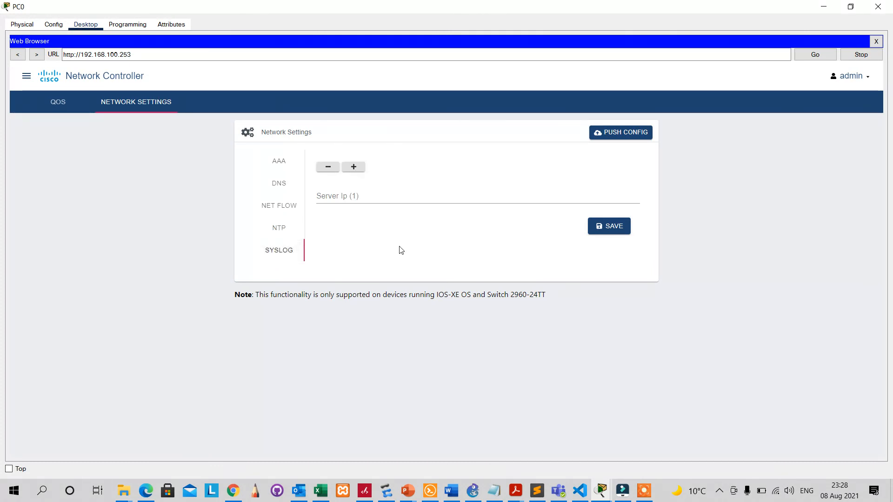
Enter 192.168.100.1 as the Syslog server IP and save it.
{"action": "left_click", "coordinate": [338, 199]}
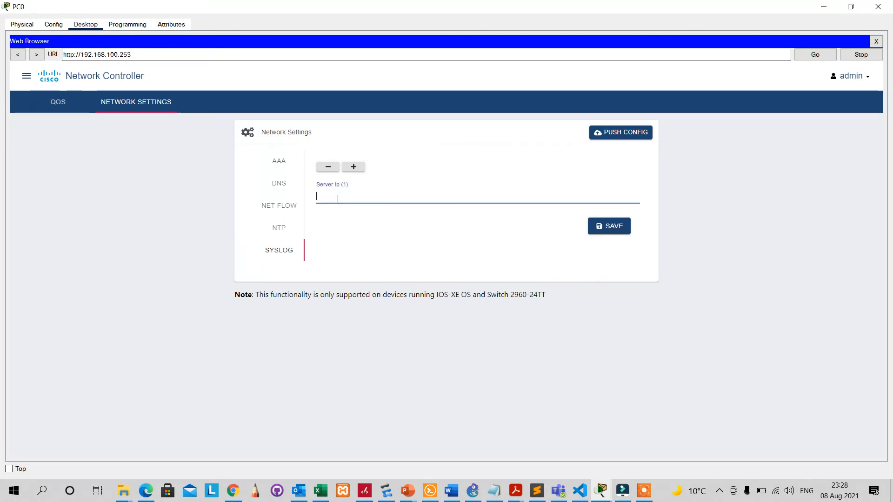
{"action": "type", "text": "192.168"}
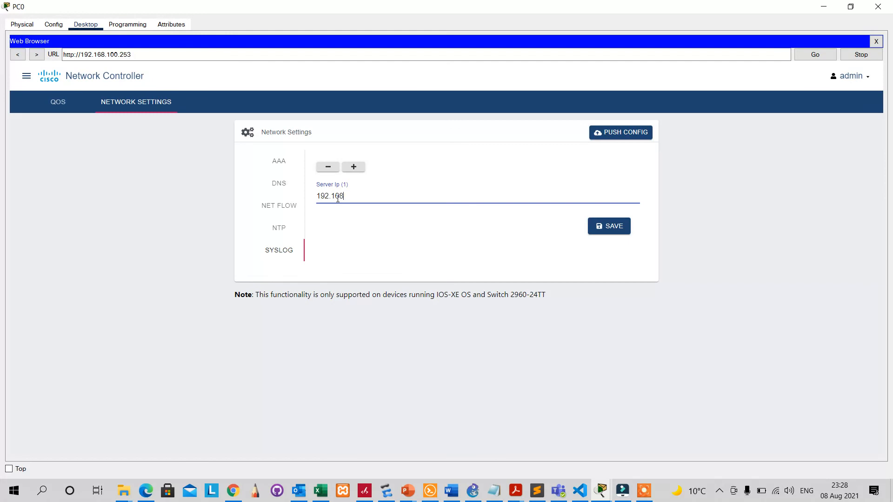
{"action": "type", "text": ".100"}
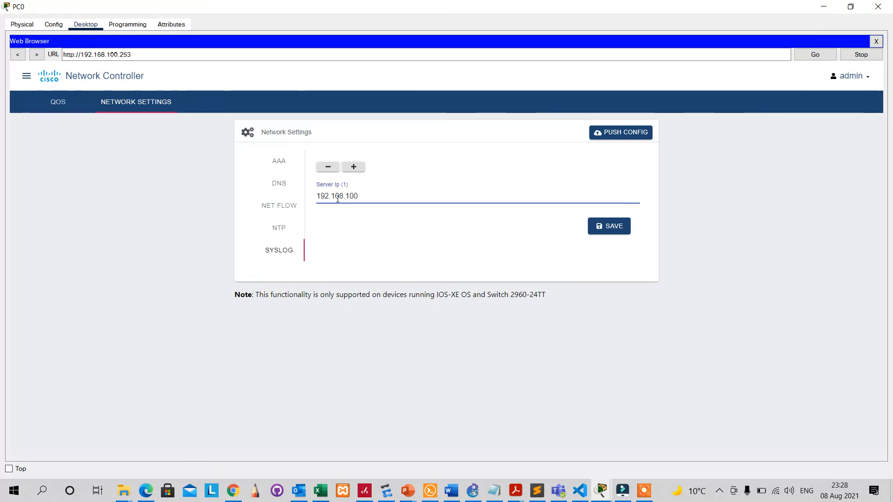
{"action": "type", "text": ".1"}
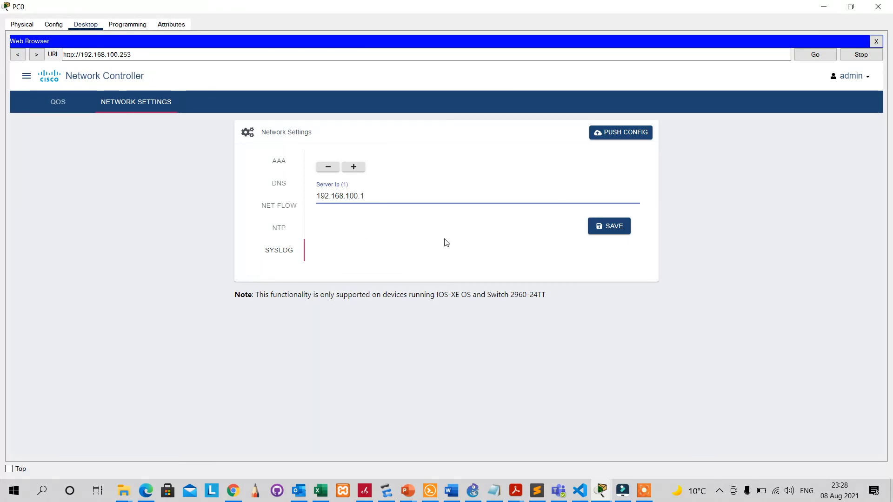
{"action": "left_click", "coordinate": [614, 234]}
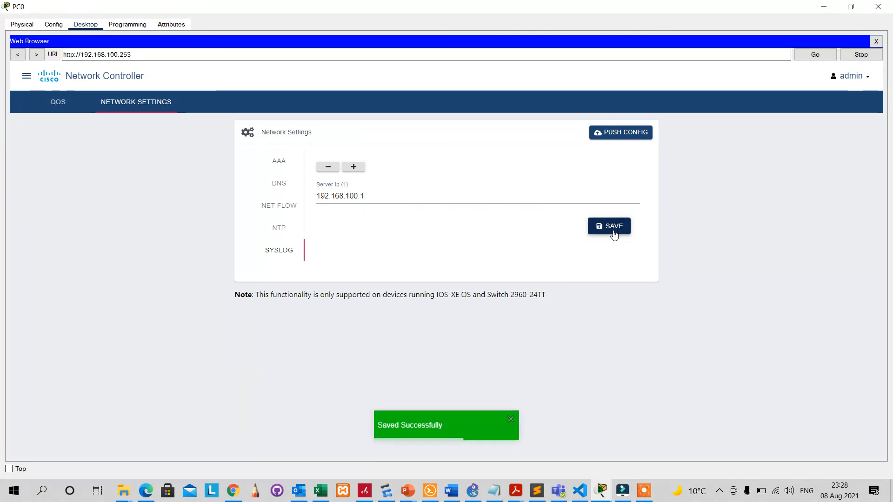
Set the NTP server IP to 192.168.100.1, fixing a typo, and save it.
{"action": "left_click", "coordinate": [286, 232]}
{"action": "left_click", "coordinate": [354, 172]}
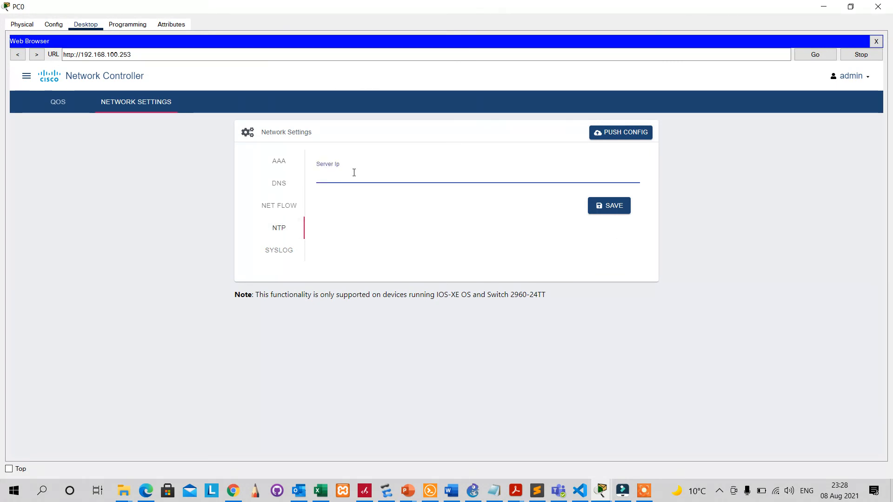
{"action": "type", "text": "19216"}
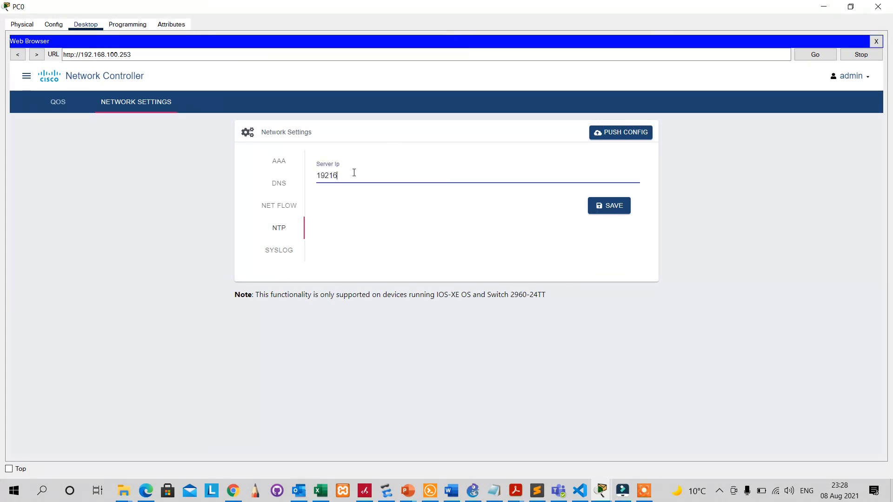
{"action": "type", "text": "8"}
{"action": "key", "text": "Left"}
{"action": "key", "text": "Left"}
{"action": "key", "text": "Left"}
{"action": "type", "text": ".168"}
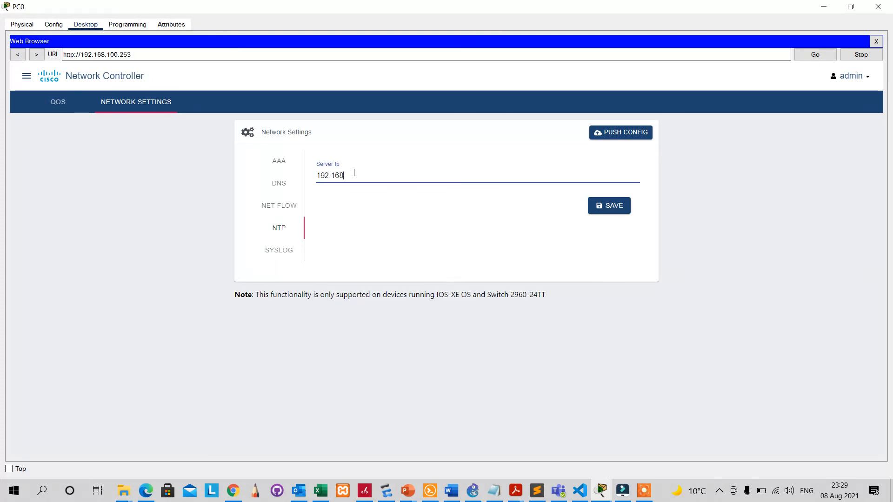
{"action": "type", "text": ".100"}
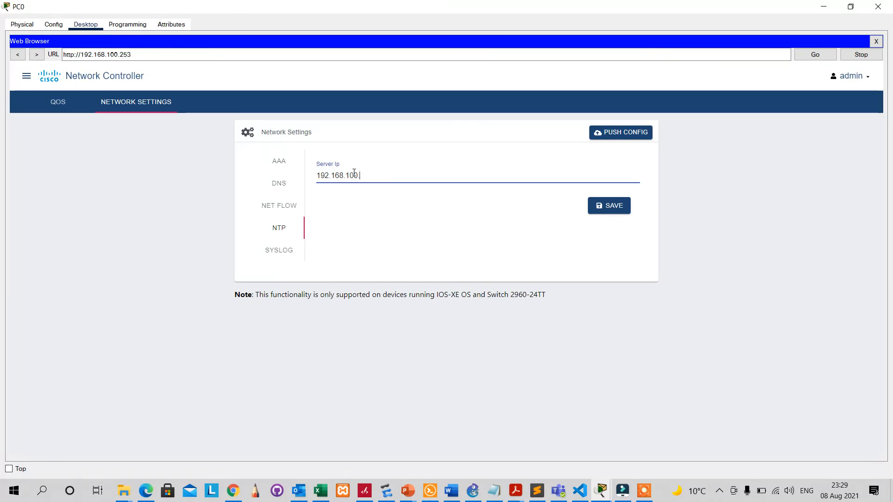
{"action": "type", "text": ".1"}
{"action": "left_click", "coordinate": [600, 207]}
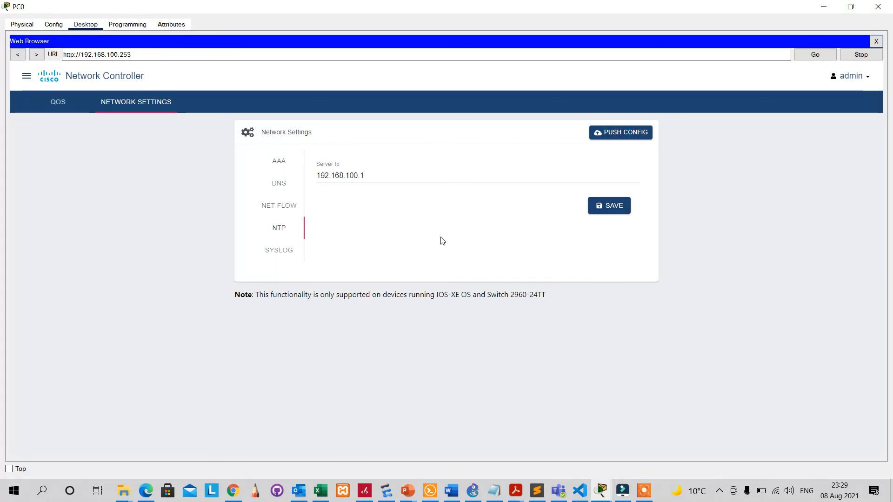
Look over the NetFlow, DNS and AAA settings pages.
{"action": "left_click", "coordinate": [287, 208]}
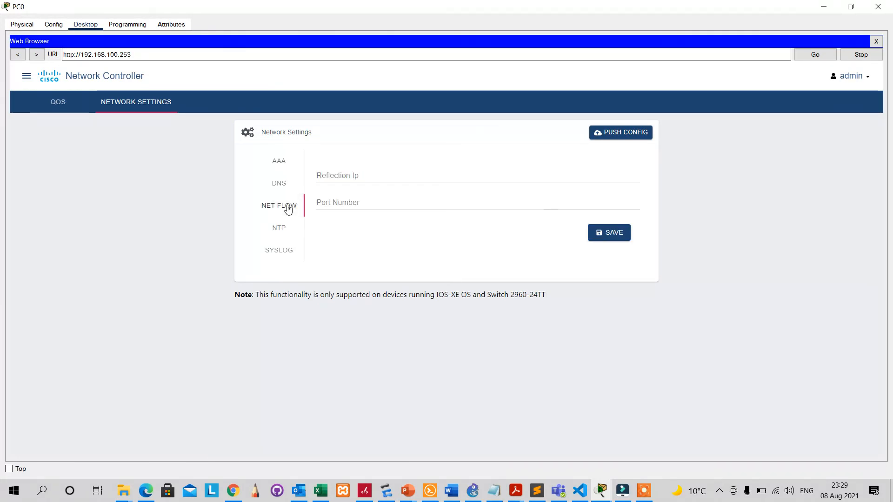
{"action": "left_click", "coordinate": [278, 187]}
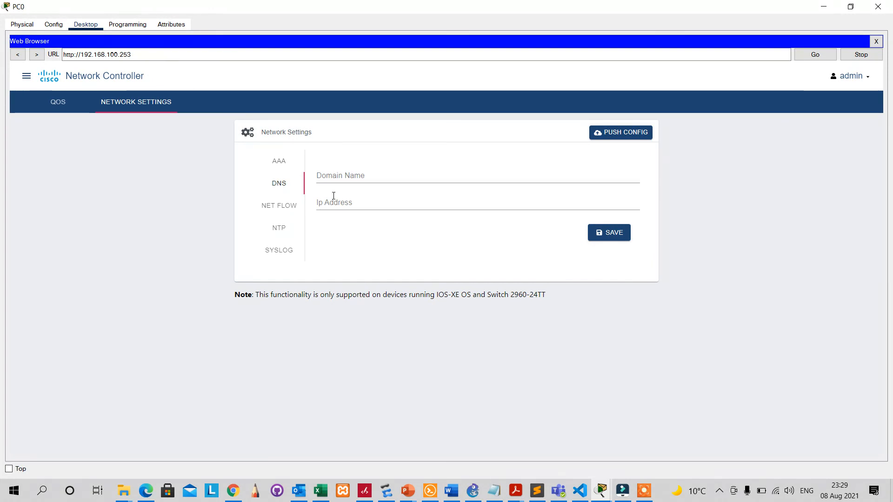
{"action": "left_click", "coordinate": [282, 163]}
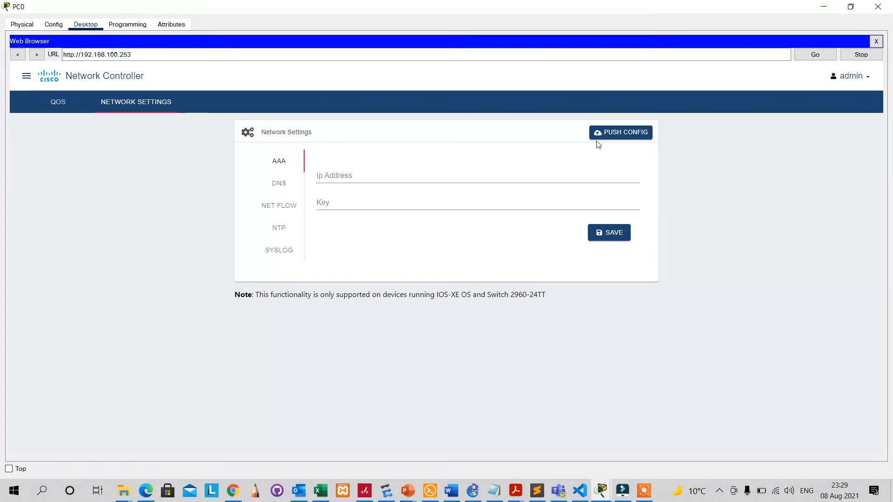
Push the NTP and Syslog server settings (192.168.100.1) to all network devices.
{"action": "left_click", "coordinate": [606, 135]}
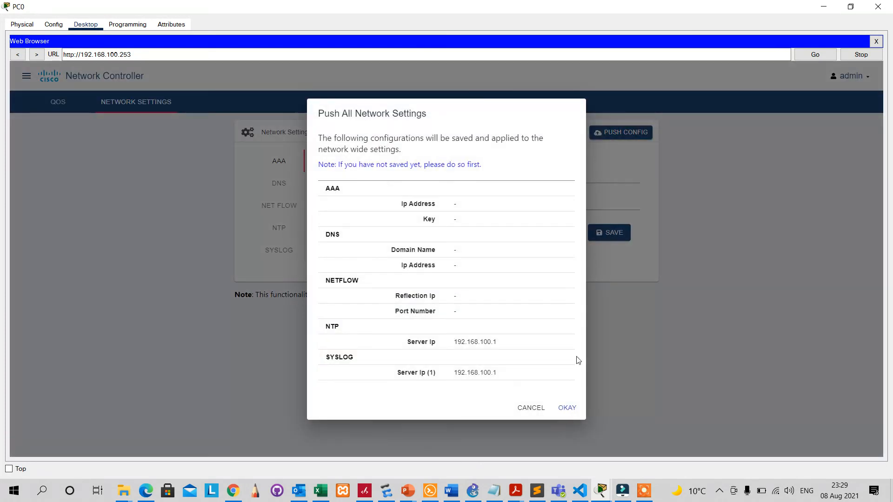
{"action": "left_click", "coordinate": [566, 413]}
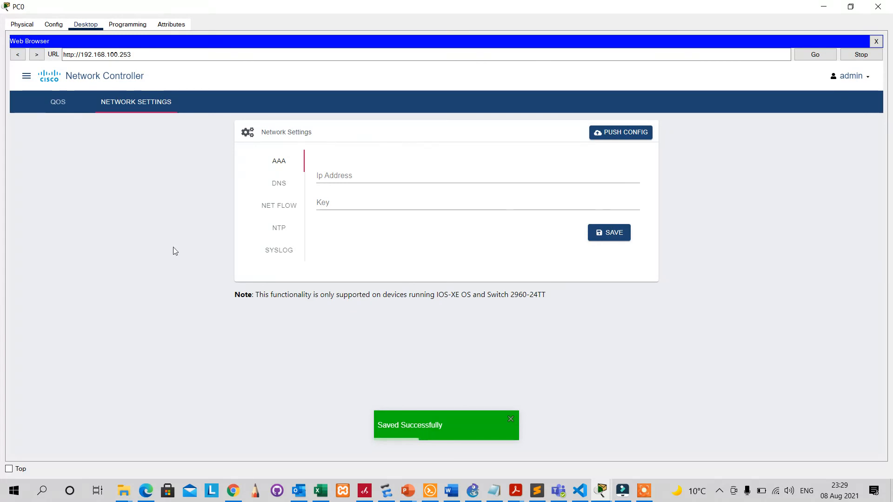
{"action": "left_click", "coordinate": [26, 75]}
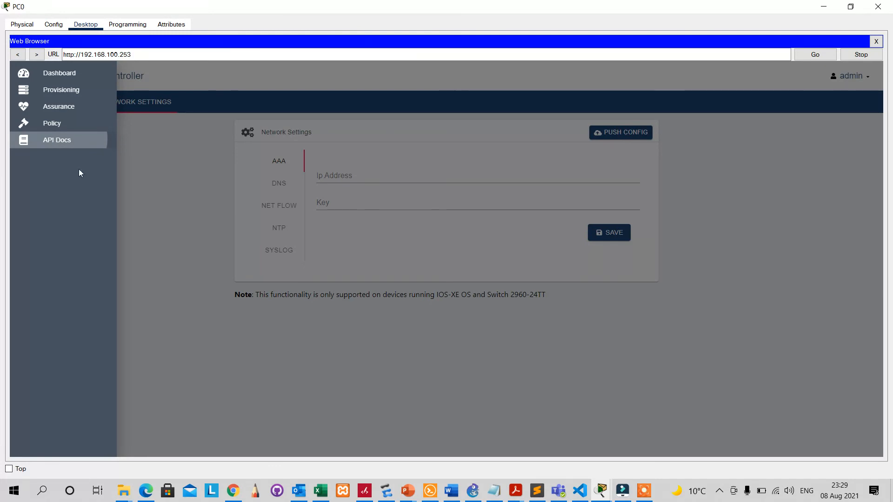
Open the Northbound API docs and scroll to the addTicket and deleteTicket entries.
{"action": "left_click", "coordinate": [55, 148]}
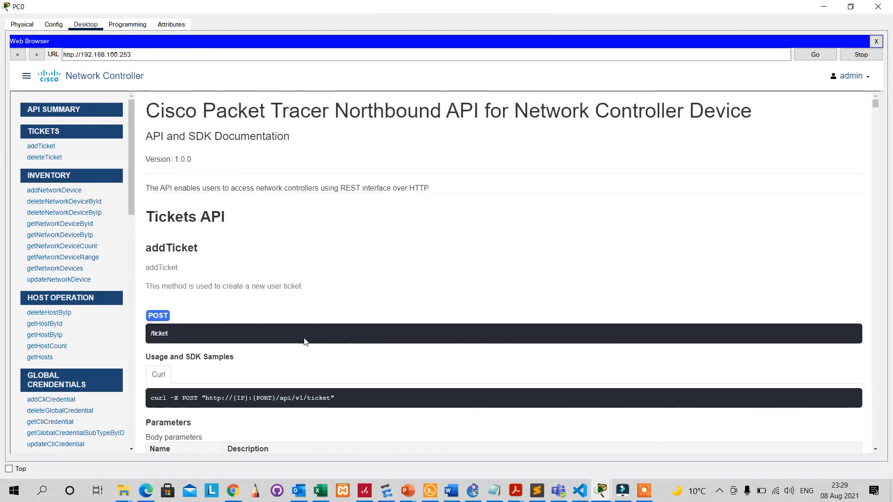
{"action": "left_click", "coordinate": [875, 133]}
{"action": "left_click", "coordinate": [875, 133]}
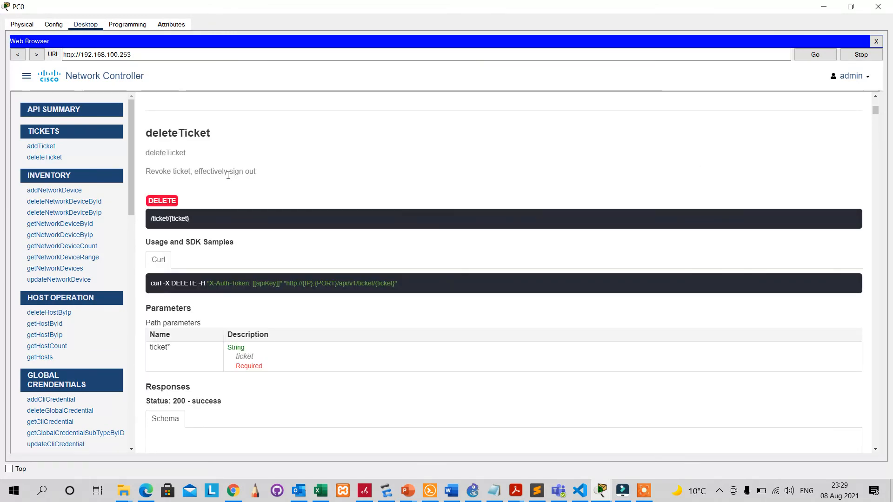
{"action": "left_click", "coordinate": [27, 79]}
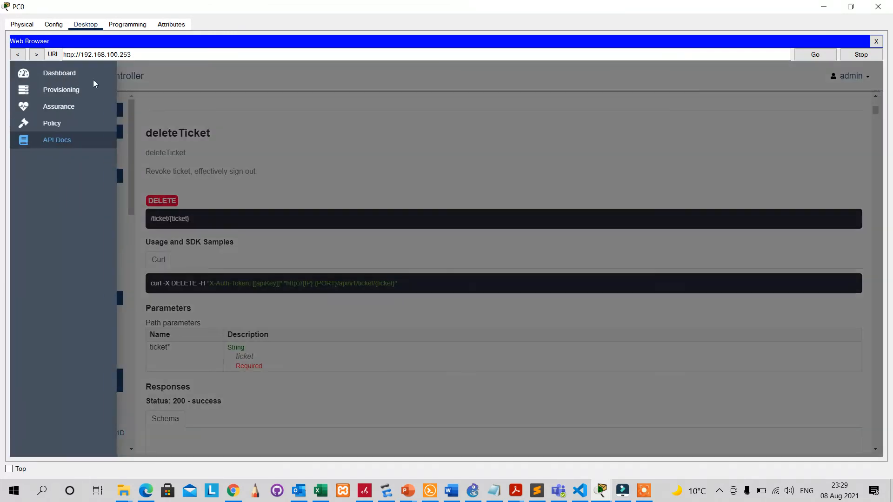
Review the controller dashboard widgets, then close PC0's window to return to the topology.
{"action": "left_click", "coordinate": [47, 80]}
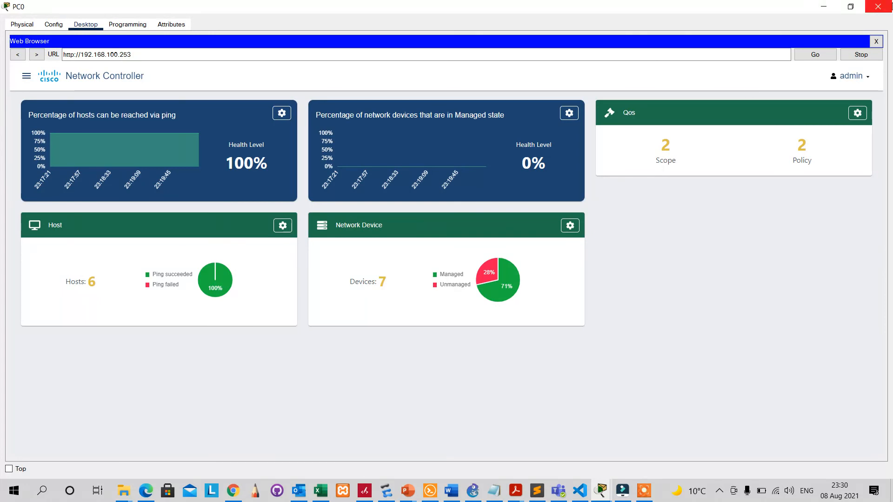
{"action": "left_click", "coordinate": [878, 7]}
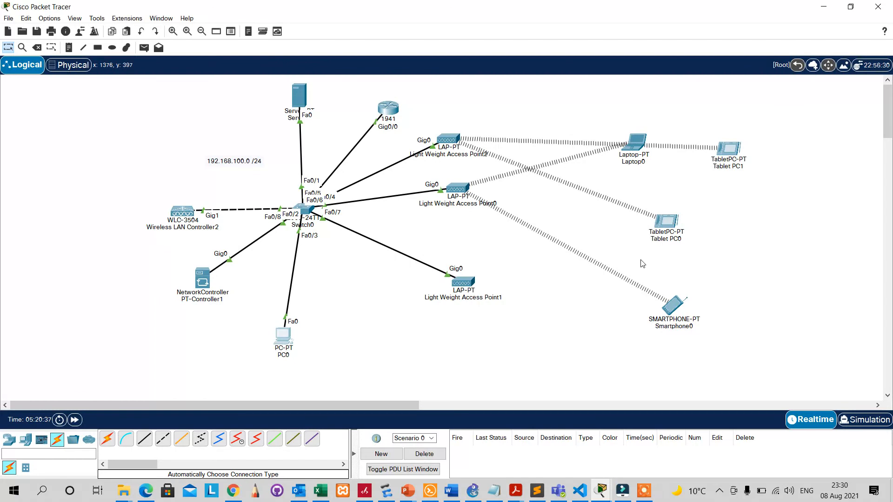
{"action": "left_click", "coordinate": [644, 497]}
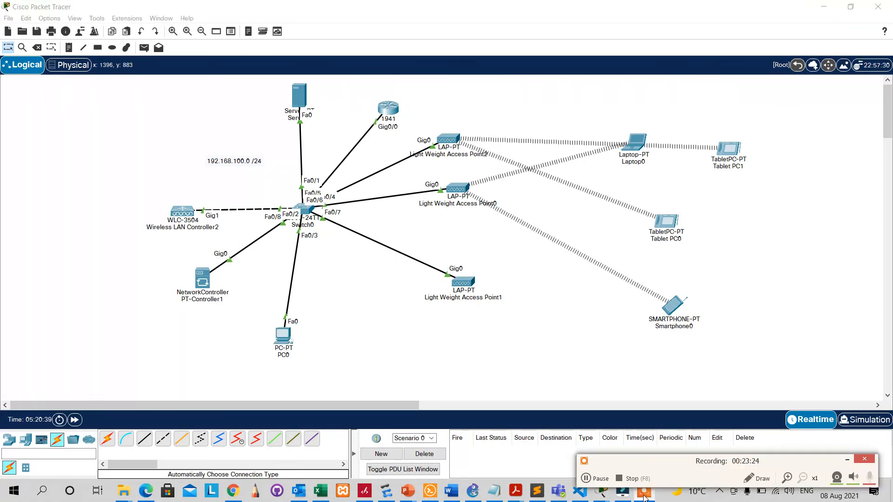